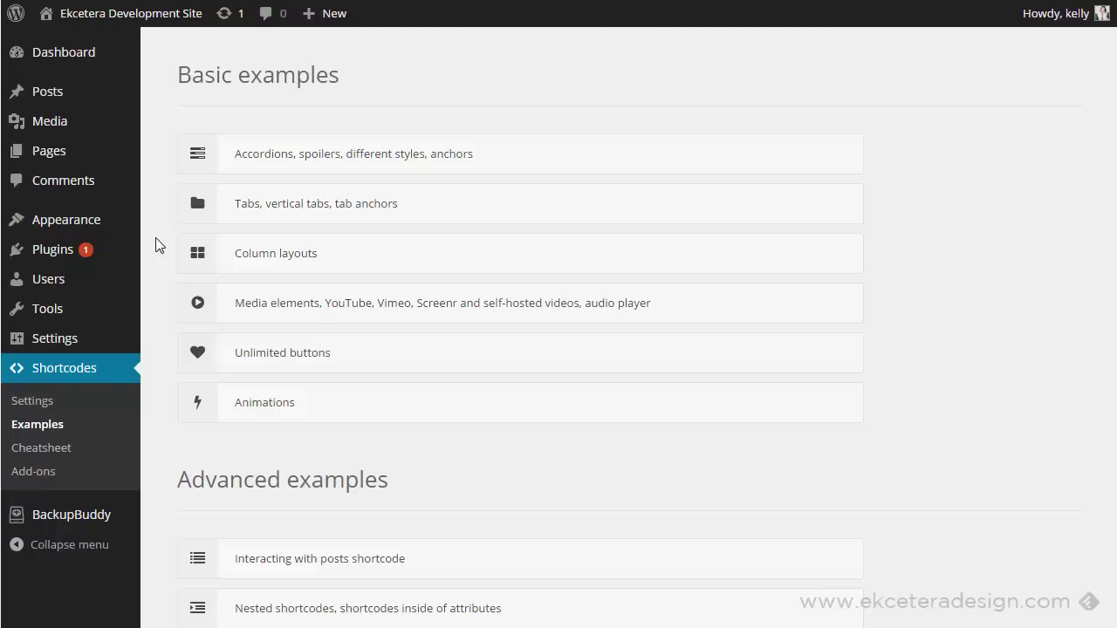
Open the accordions and spoilers example and expand and collapse items in the Basic accordion and Fancy accordion samples
{"action": "left_click", "coordinate": [219, 174]}
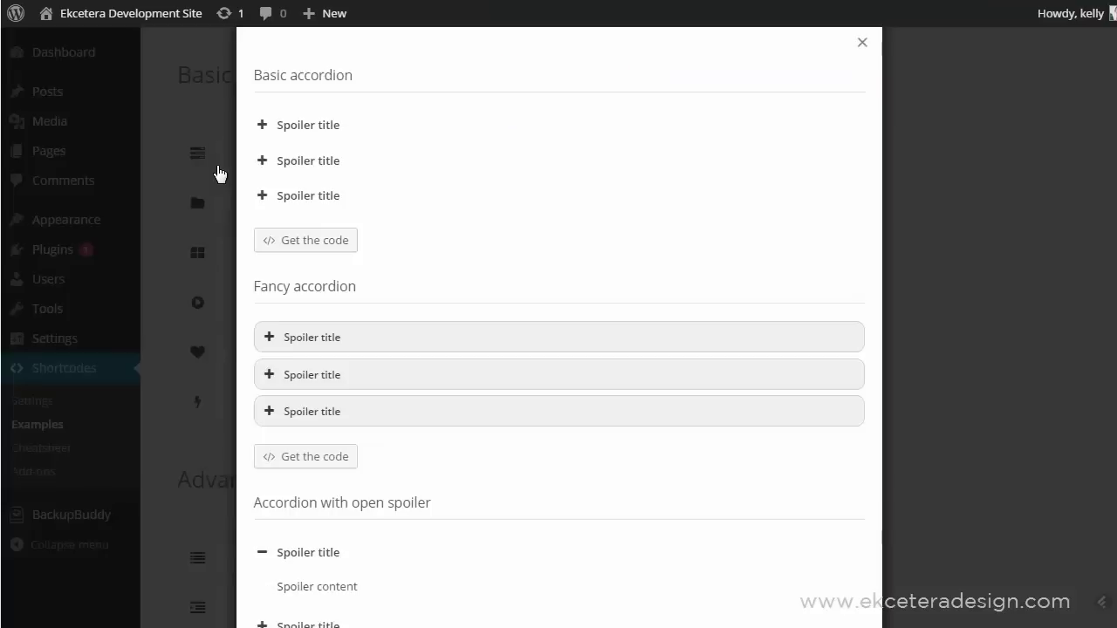
{"action": "left_click", "coordinate": [263, 127]}
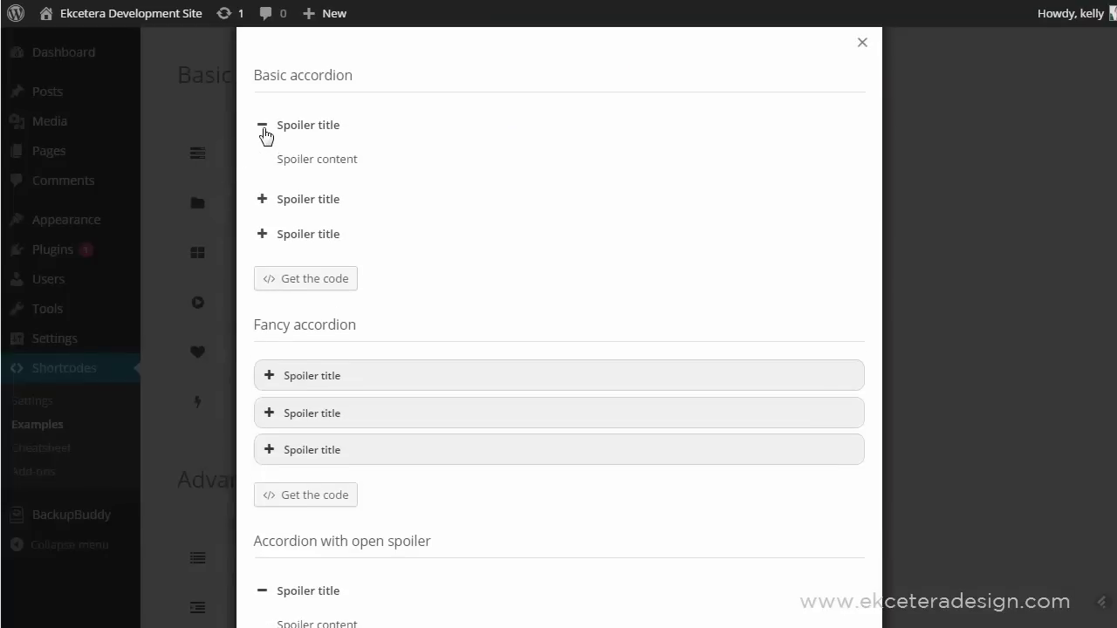
{"action": "left_click", "coordinate": [264, 128]}
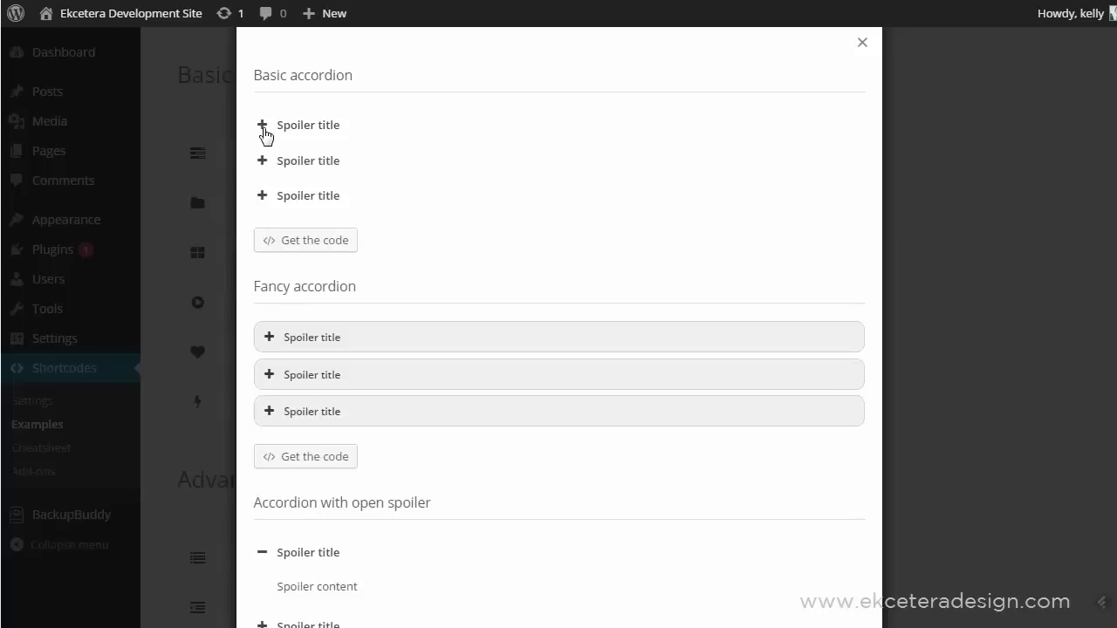
{"action": "left_click", "coordinate": [263, 127]}
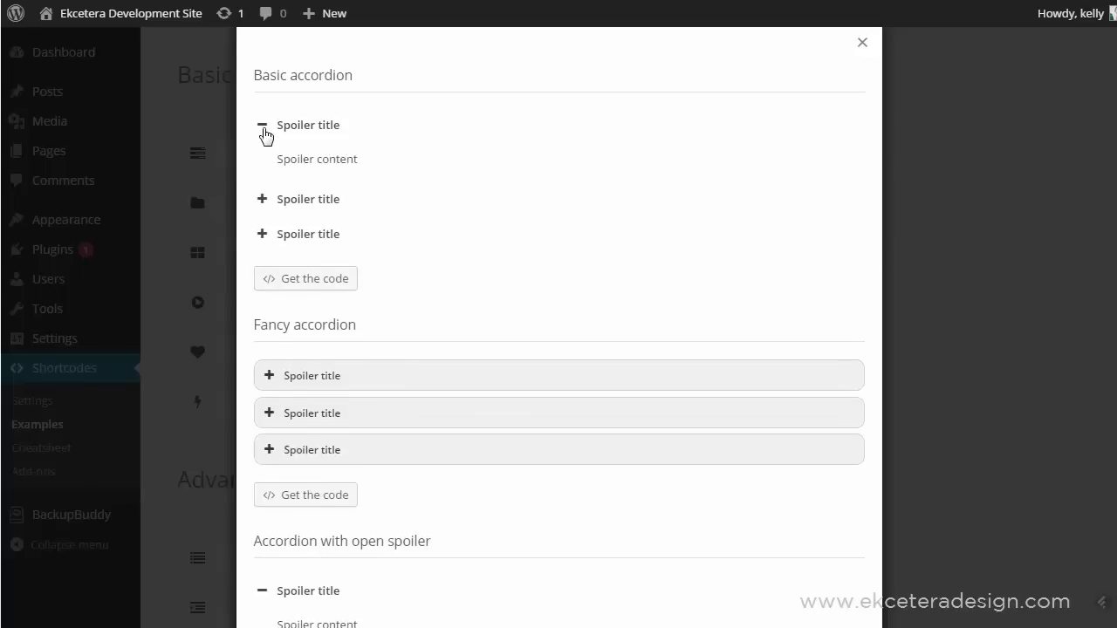
{"action": "left_click", "coordinate": [264, 128]}
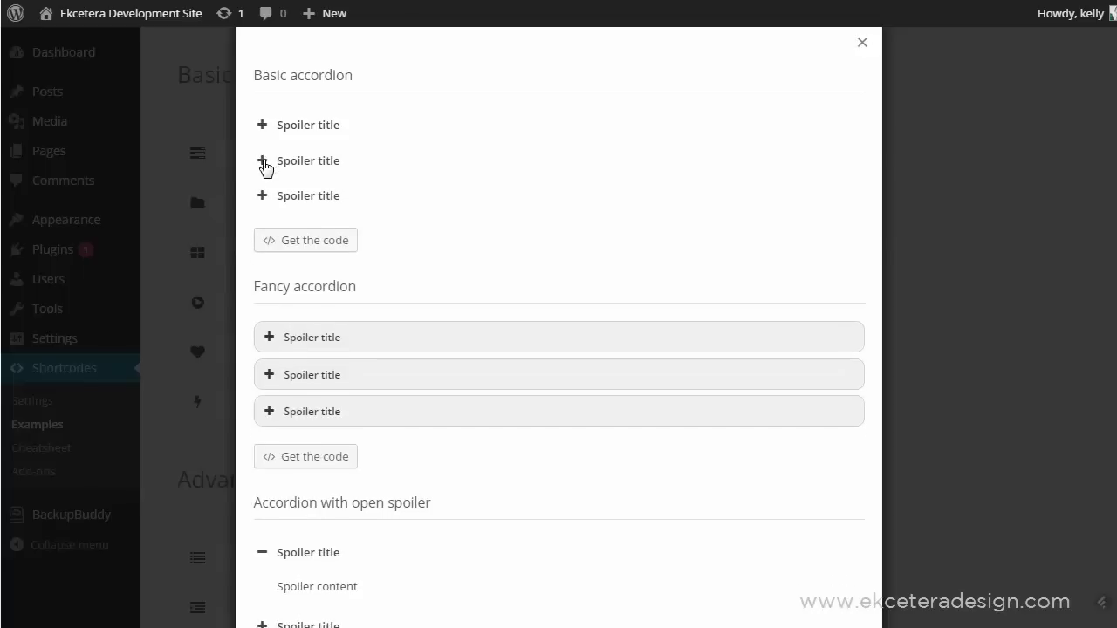
{"action": "left_click", "coordinate": [264, 163]}
{"action": "left_click", "coordinate": [264, 162]}
{"action": "left_click", "coordinate": [272, 346]}
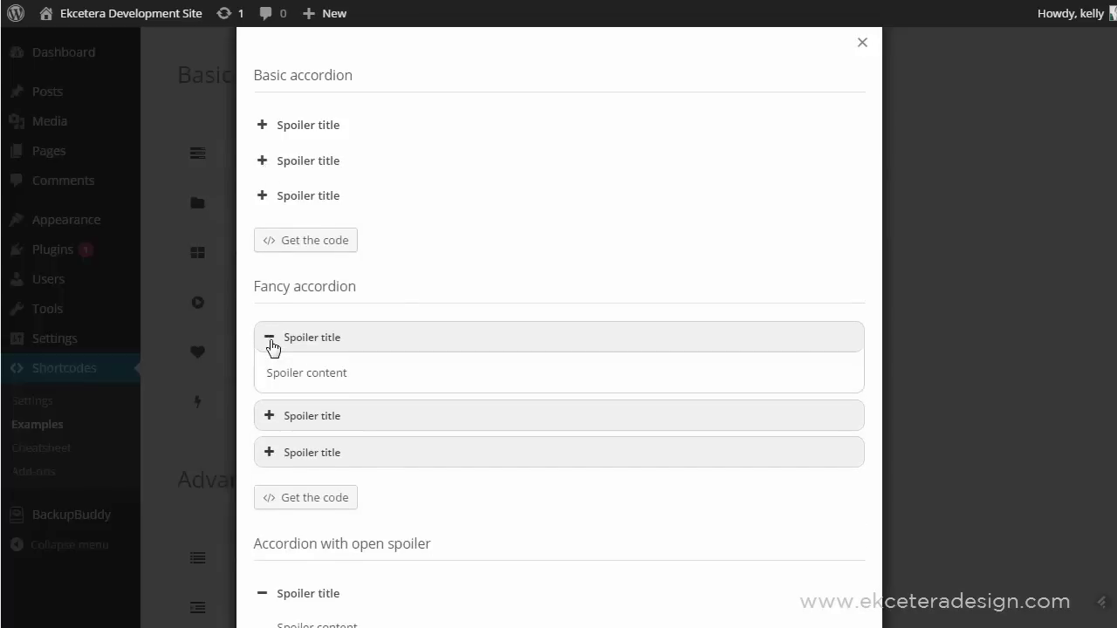
{"action": "left_click", "coordinate": [273, 346]}
Examine the remaining spoiler samples, toggling the open fancy spoiler and the third Accordion + Spoilers + Anchors item, and close the example
{"action": "scroll", "coordinate": [278, 559], "scroll_direction": "down", "scroll_amount": 7}
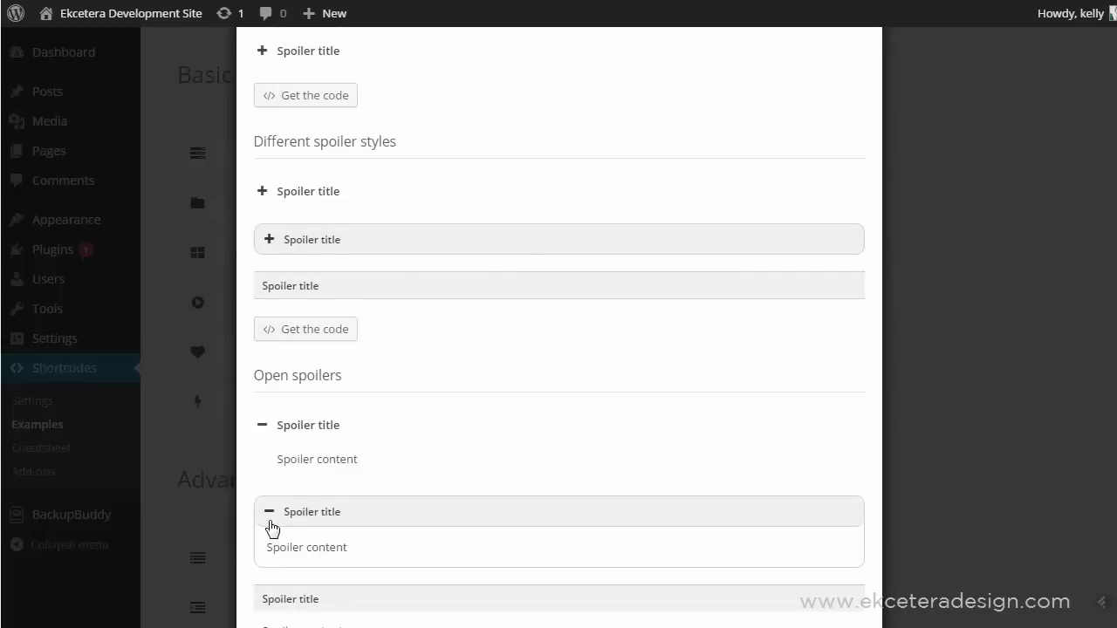
{"action": "left_click", "coordinate": [268, 515]}
{"action": "left_click", "coordinate": [269, 517]}
{"action": "scroll", "coordinate": [269, 519], "scroll_direction": "down", "scroll_amount": 8}
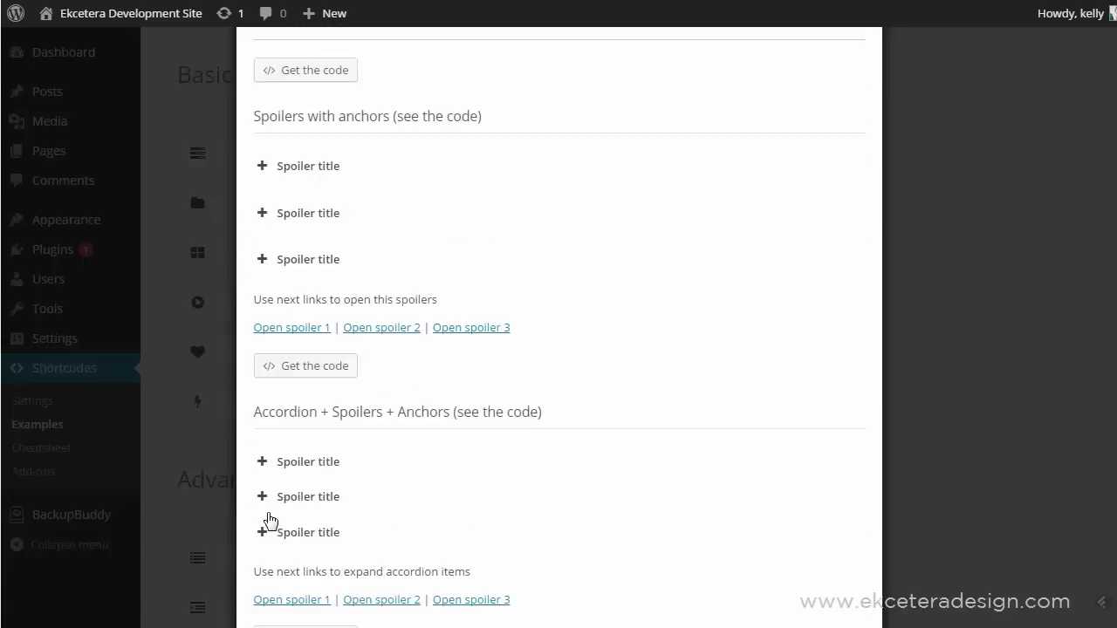
{"action": "left_click", "coordinate": [265, 446]}
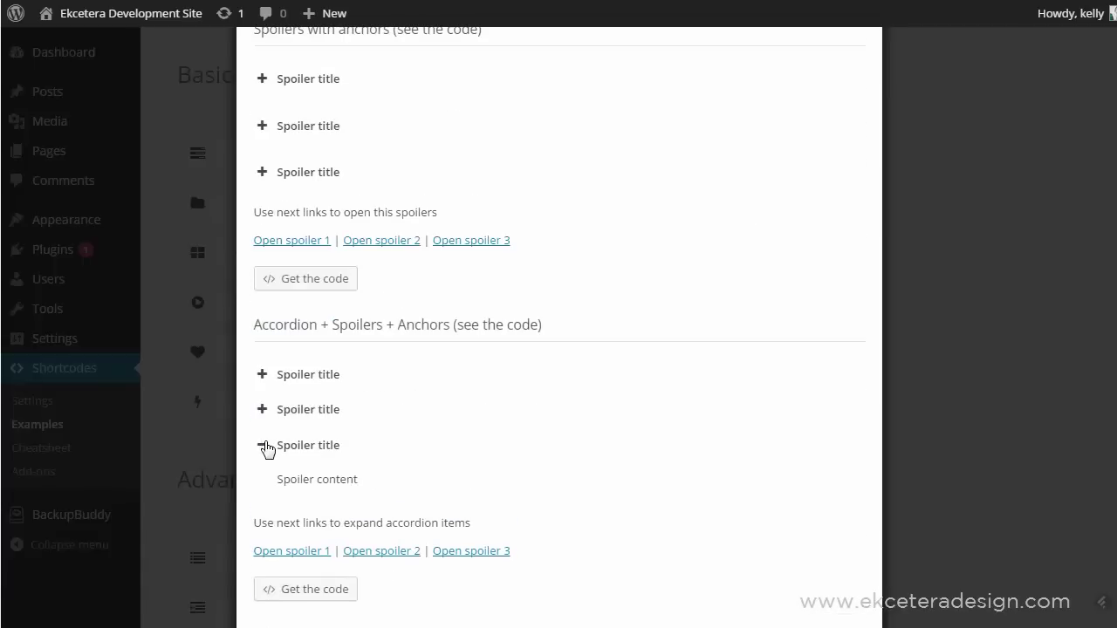
{"action": "left_click", "coordinate": [266, 446]}
{"action": "scroll", "coordinate": [267, 449], "scroll_direction": "down", "scroll_amount": 6}
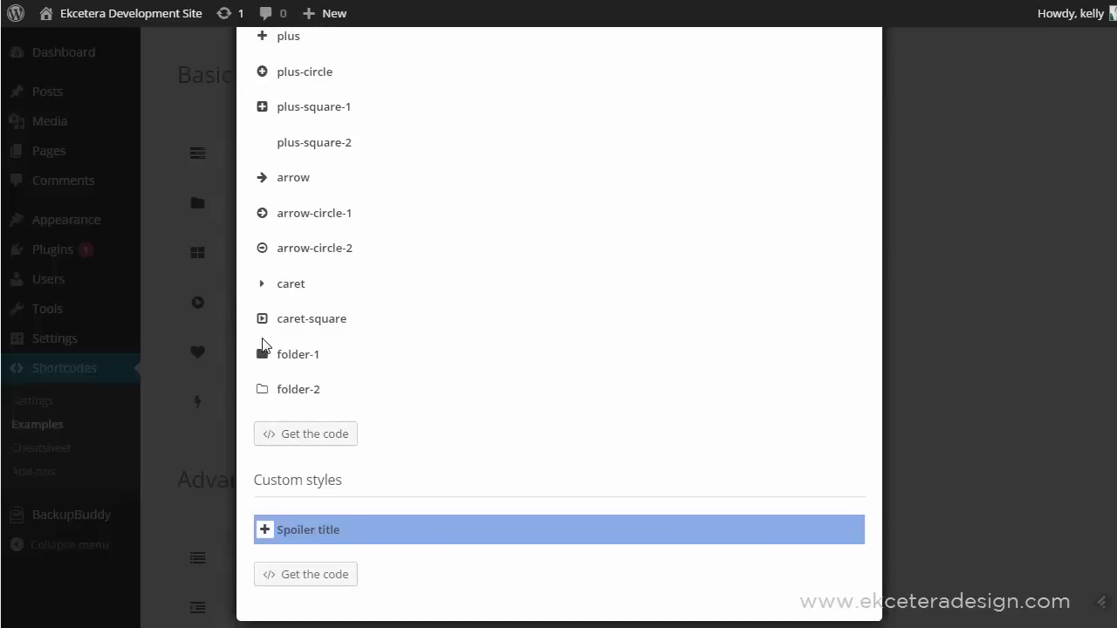
{"action": "scroll", "coordinate": [264, 343], "scroll_direction": "down", "scroll_amount": 1}
{"action": "left_click", "coordinate": [164, 196]}
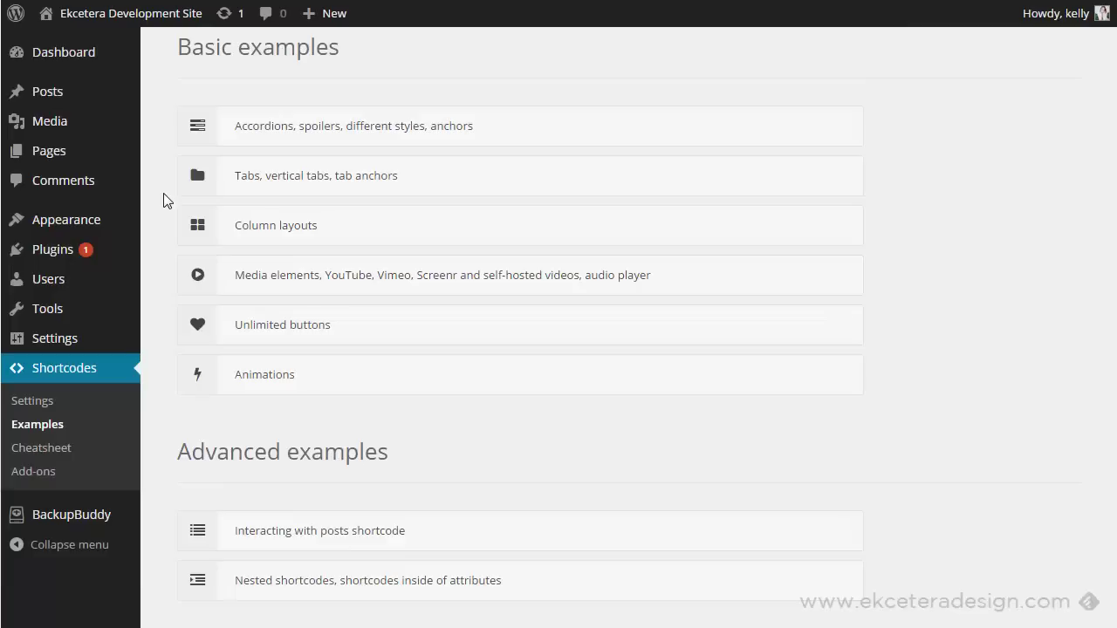
Open the tabs example, cycle through the Default tabs, and show Tab 1 in the Custom active tab sample
{"action": "left_click", "coordinate": [230, 186]}
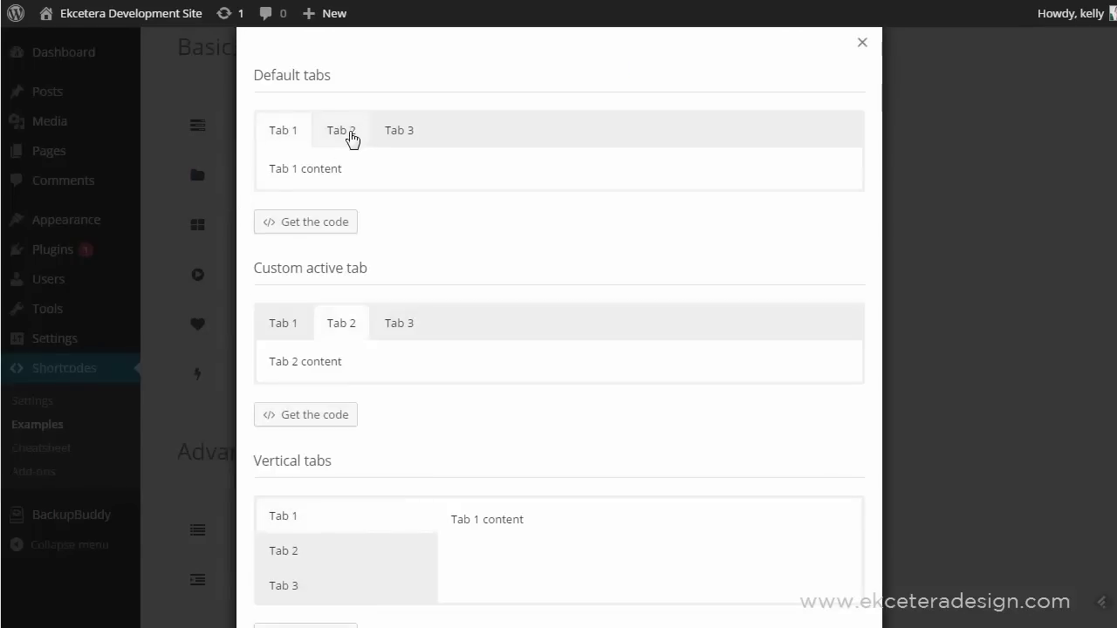
{"action": "left_click", "coordinate": [361, 136]}
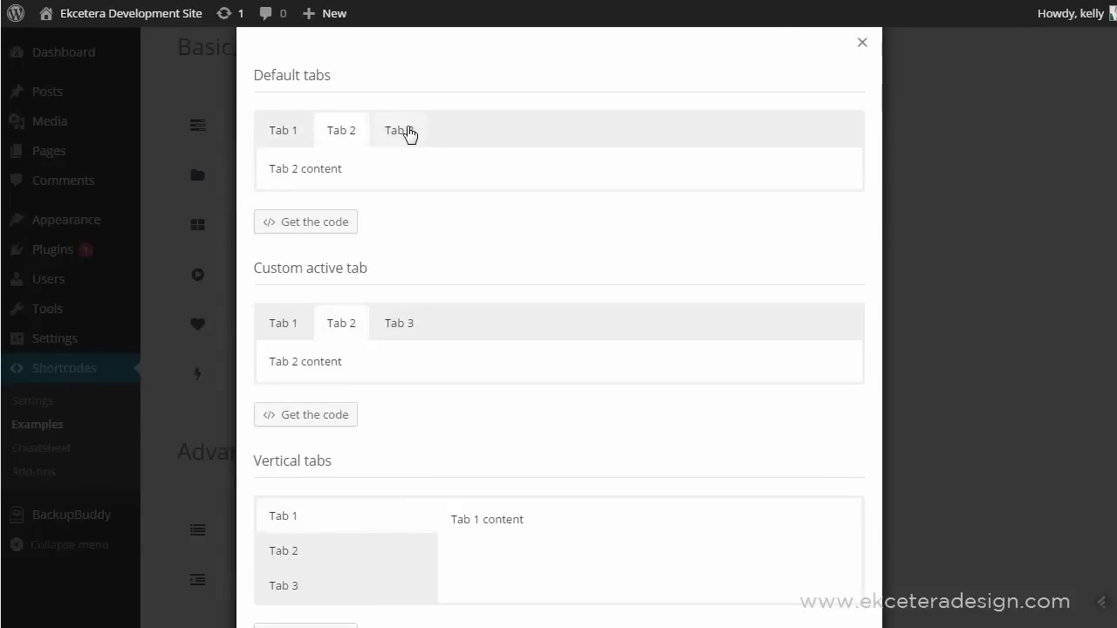
{"action": "left_click", "coordinate": [409, 133]}
{"action": "left_click", "coordinate": [288, 137]}
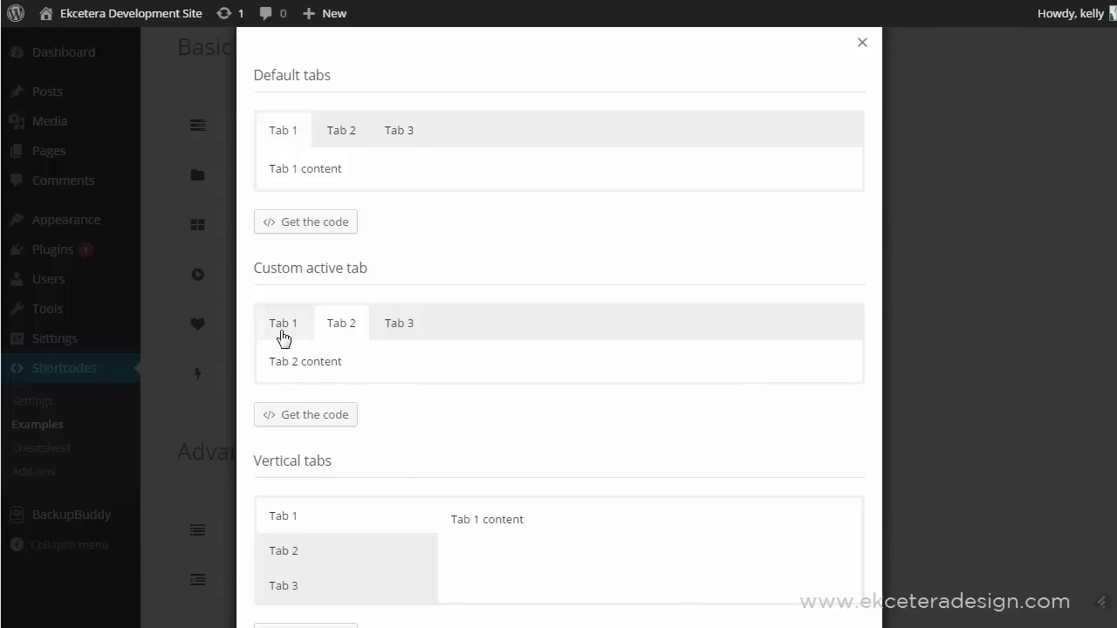
{"action": "left_click", "coordinate": [283, 335]}
Show Tab 2 in the Vertical and Disabled tabs samples, cycle through the Custom styles tabs, and close the example
{"action": "scroll", "coordinate": [381, 445], "scroll_direction": "down", "scroll_amount": 3}
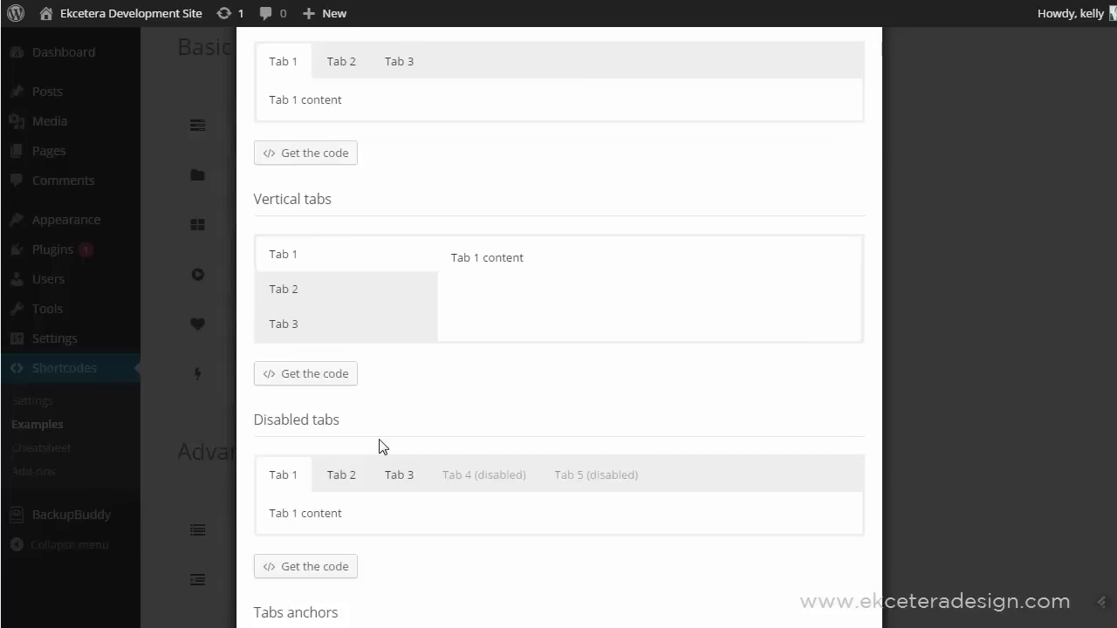
{"action": "left_click", "coordinate": [292, 295]}
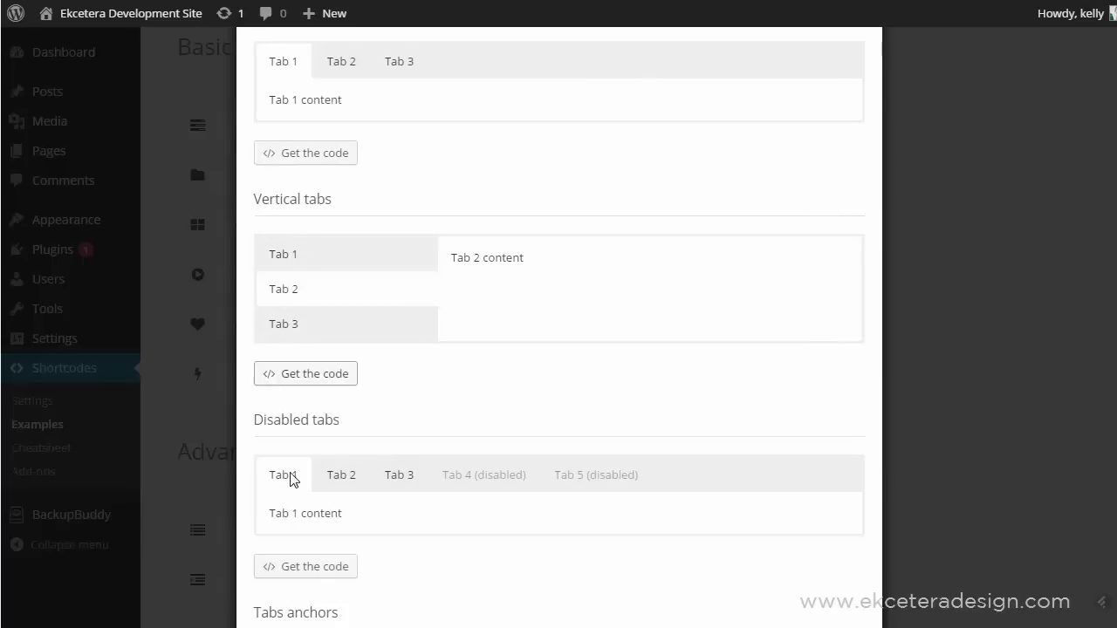
{"action": "left_click", "coordinate": [342, 478]}
{"action": "scroll", "coordinate": [343, 482], "scroll_direction": "down", "scroll_amount": 6}
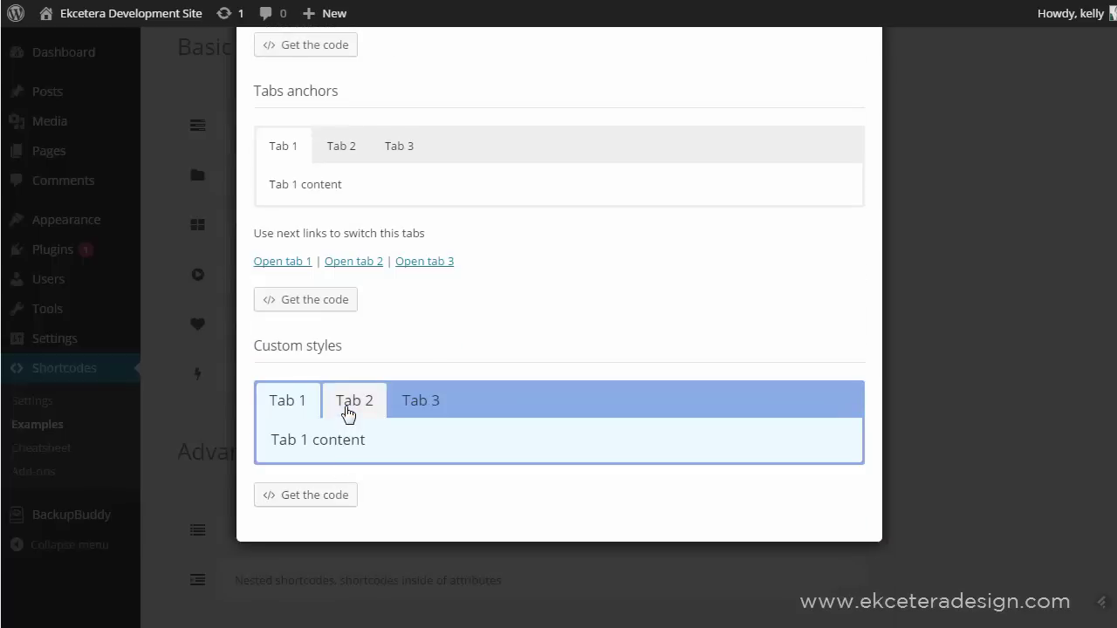
{"action": "left_click", "coordinate": [349, 411]}
{"action": "left_click", "coordinate": [420, 407]}
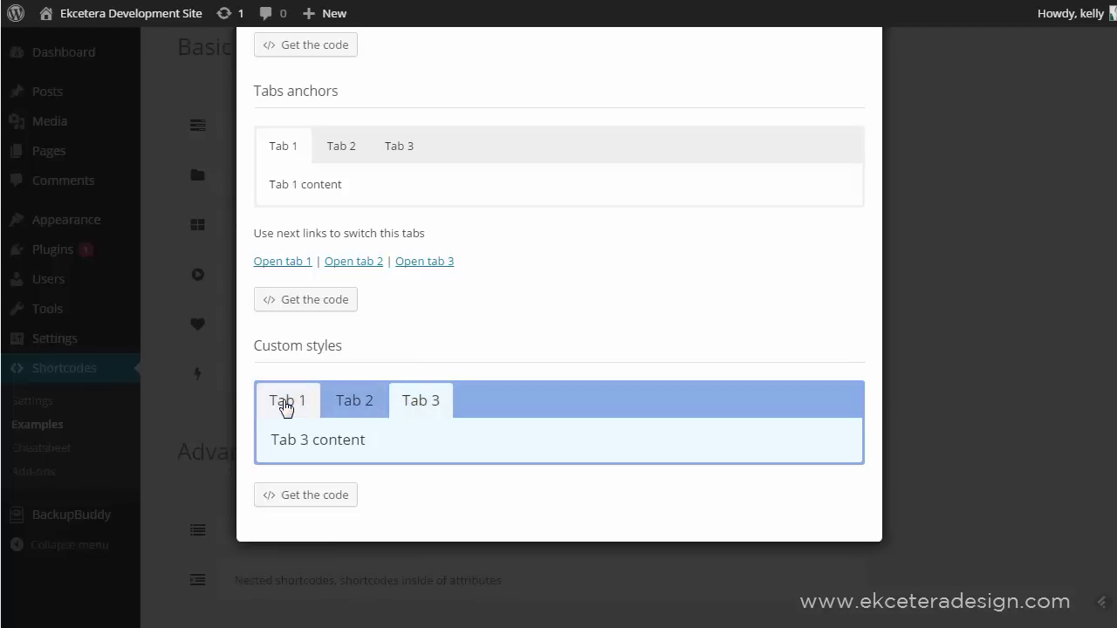
{"action": "left_click", "coordinate": [286, 406]}
{"action": "left_click", "coordinate": [150, 359]}
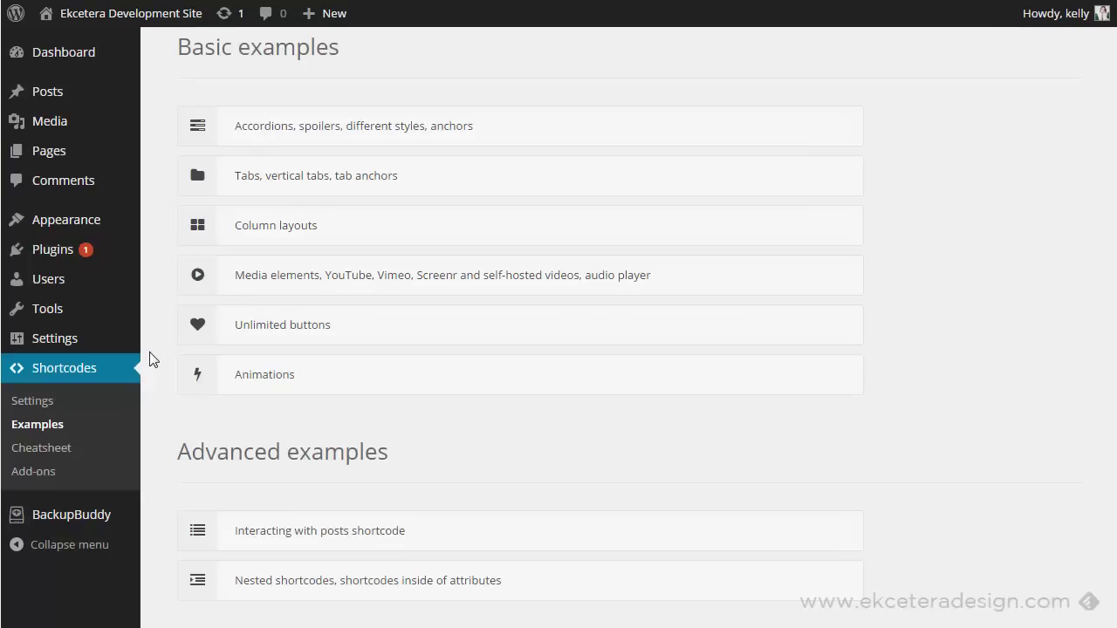
Review the column layouts example from Full-width column to 2/3 + 1/6 + 1/6, and close it
{"action": "left_click", "coordinate": [197, 245]}
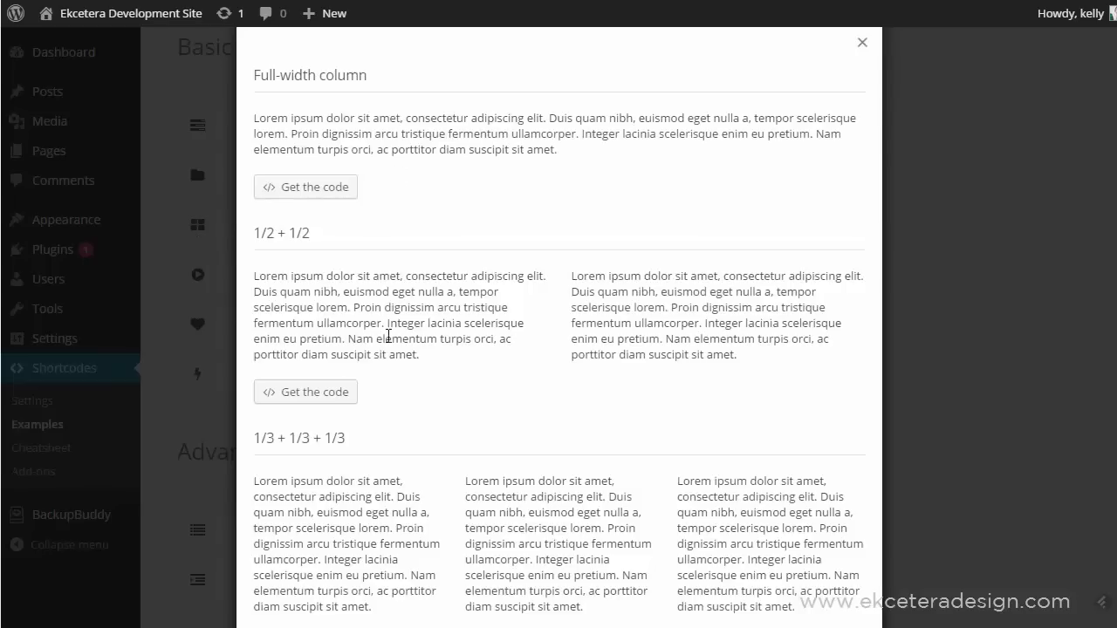
{"action": "scroll", "coordinate": [389, 336], "scroll_direction": "down", "scroll_amount": 4}
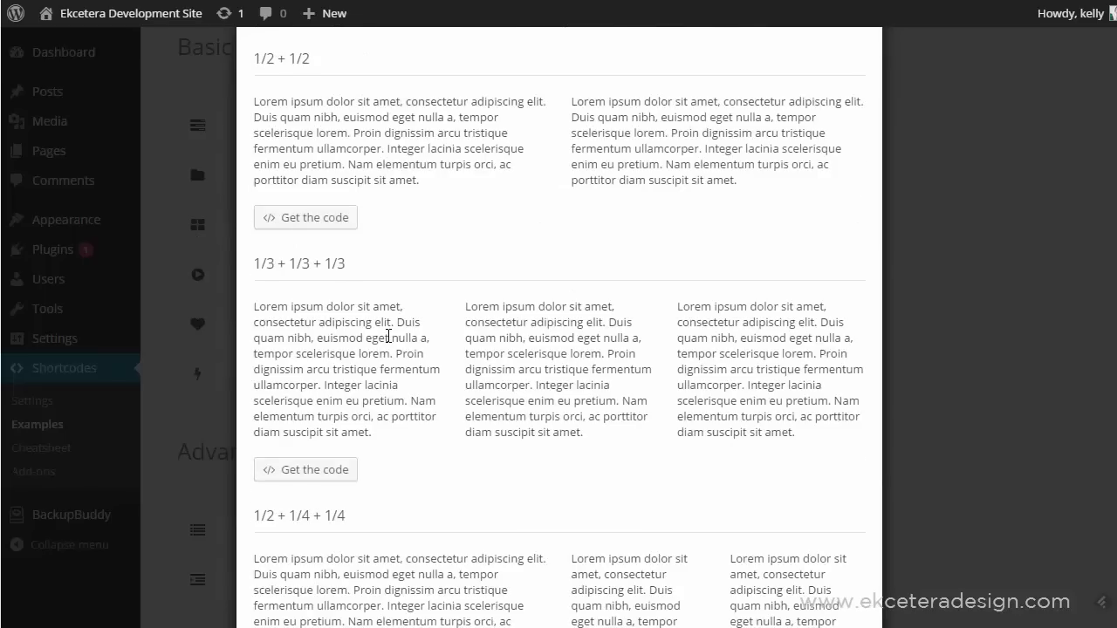
{"action": "scroll", "coordinate": [388, 336], "scroll_direction": "down", "scroll_amount": 6}
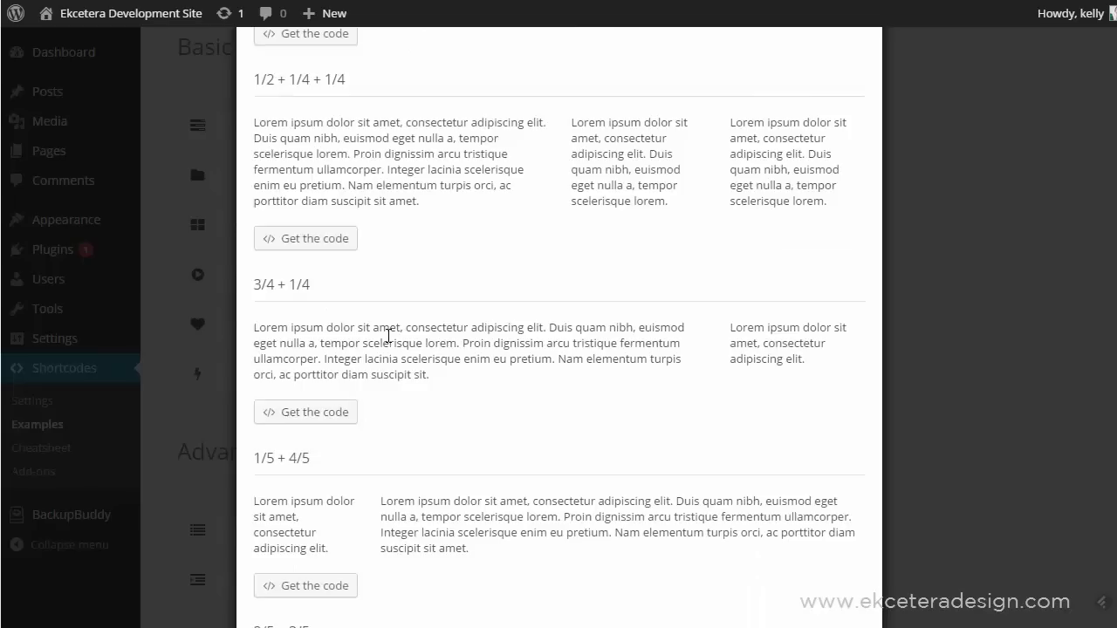
{"action": "scroll", "coordinate": [388, 336], "scroll_direction": "down", "scroll_amount": 2}
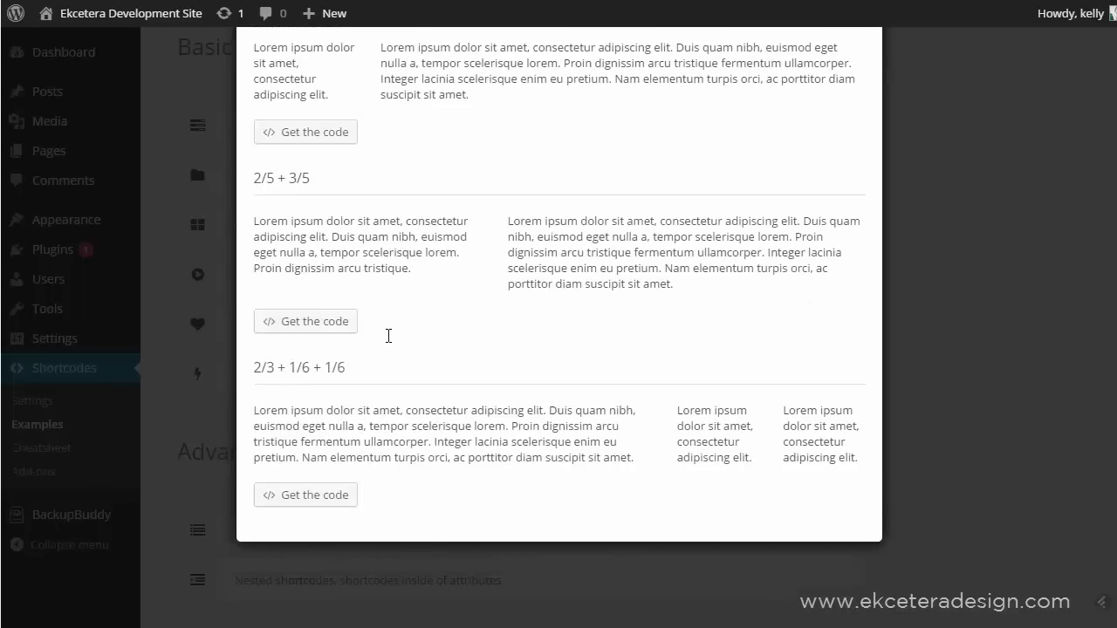
{"action": "scroll", "coordinate": [389, 336], "scroll_direction": "up", "scroll_amount": 12}
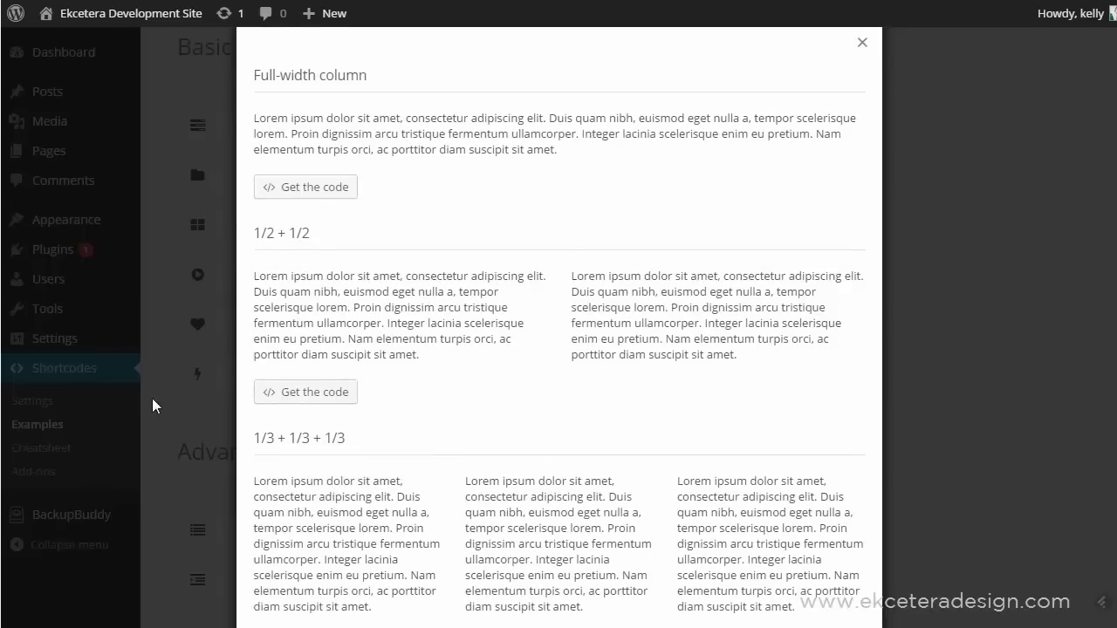
{"action": "left_click", "coordinate": [153, 405]}
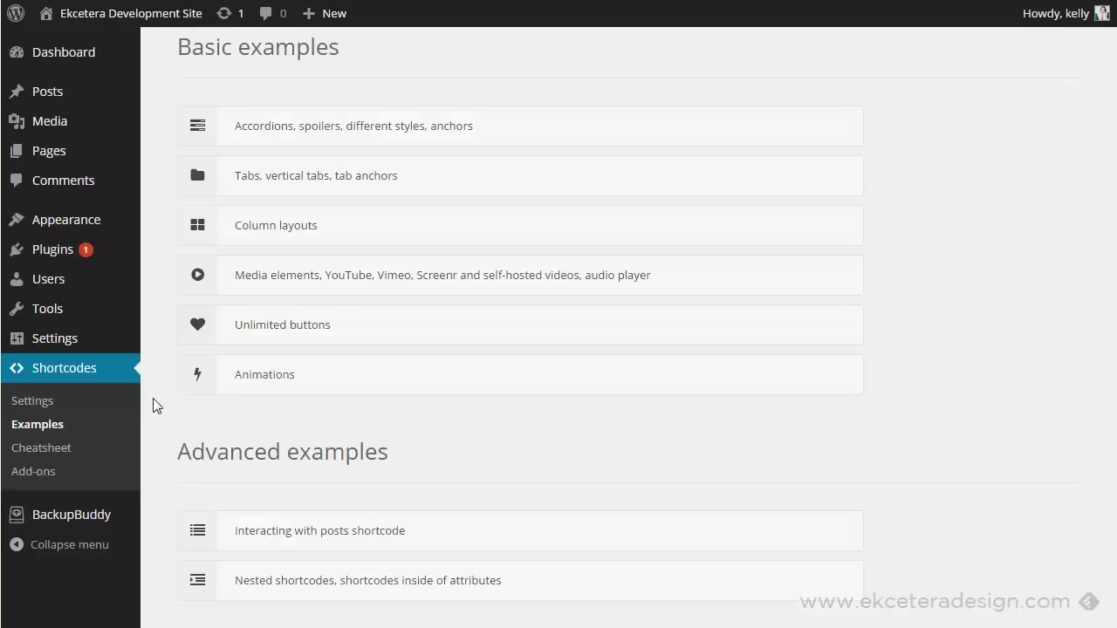
Review the media elements example, covering the YouTube, Vimeo, self-hosted video, audio and media grid samples, and close it
{"action": "left_click", "coordinate": [202, 279]}
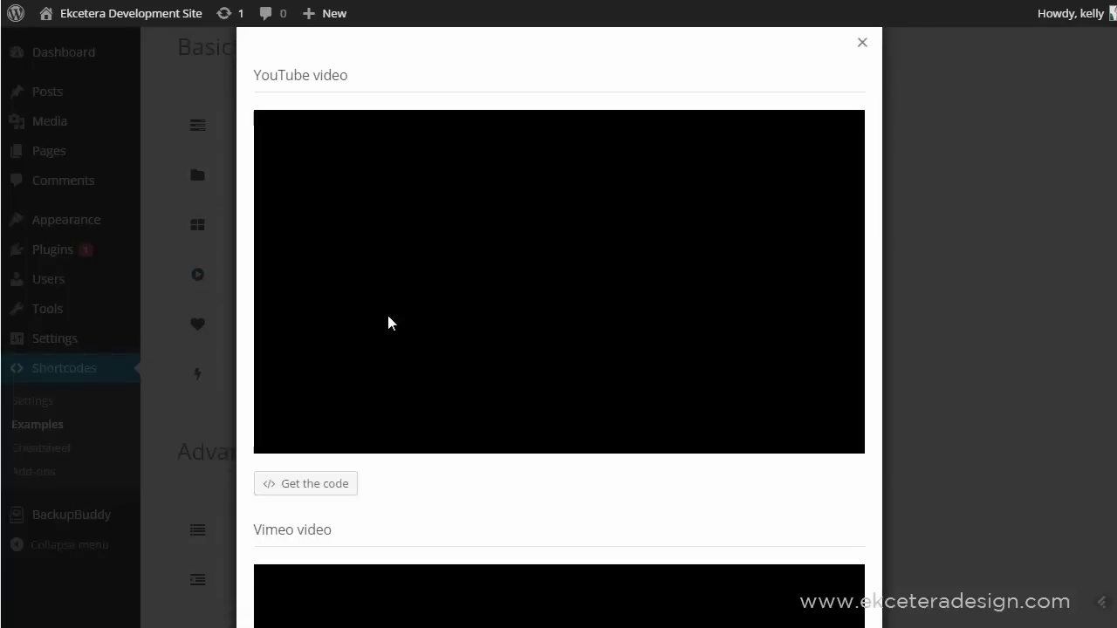
{"action": "scroll", "coordinate": [390, 323], "scroll_direction": "down", "scroll_amount": 7}
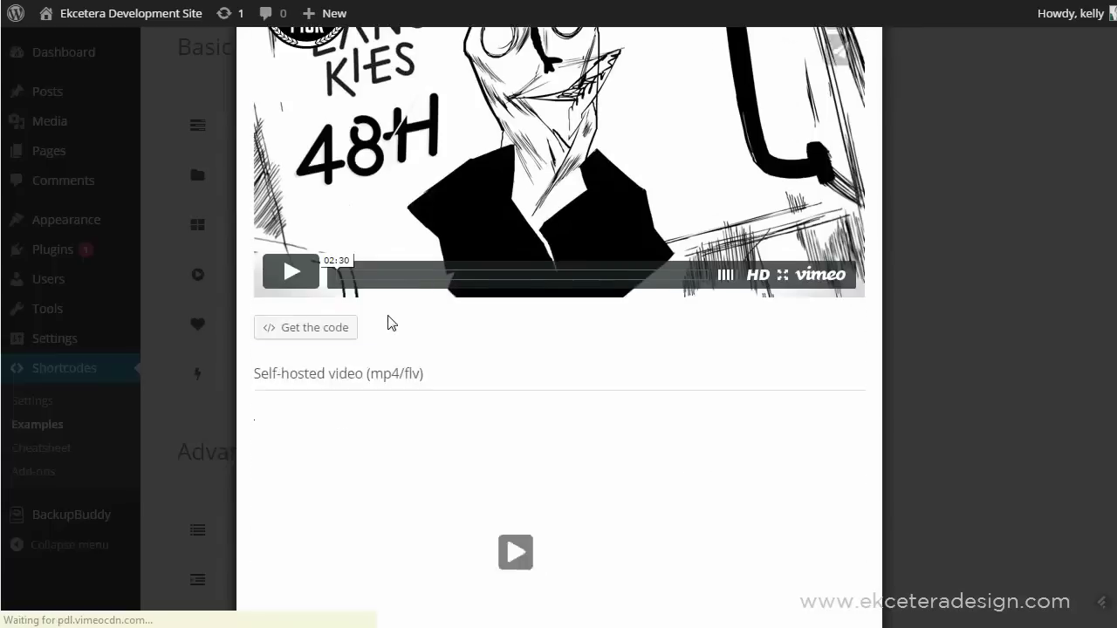
{"action": "scroll", "coordinate": [390, 323], "scroll_direction": "down", "scroll_amount": 9}
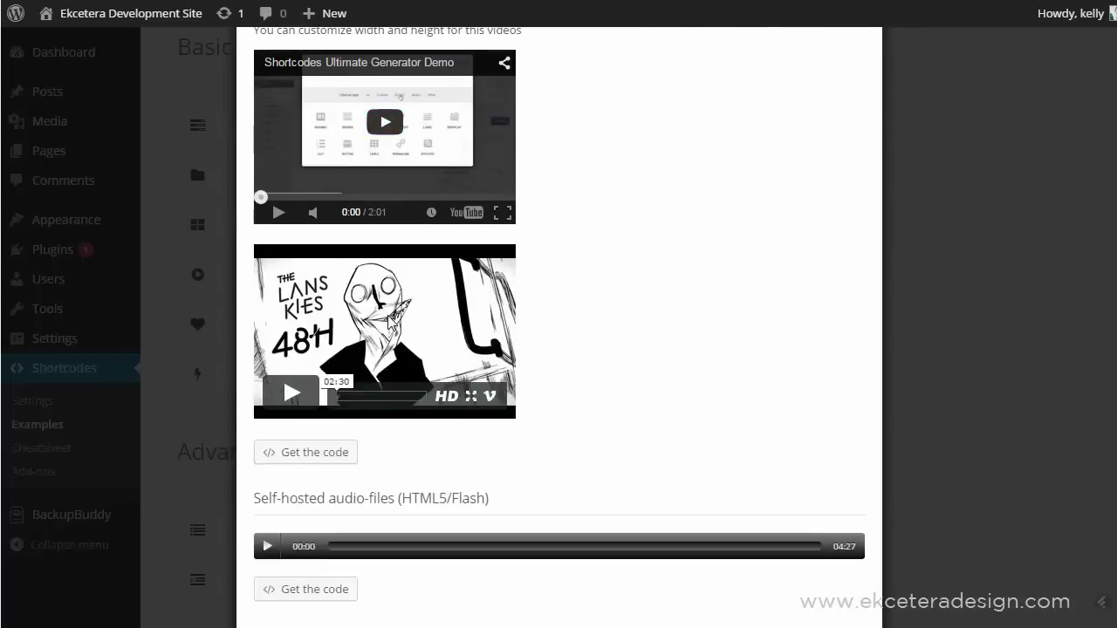
{"action": "scroll", "coordinate": [391, 323], "scroll_direction": "down", "scroll_amount": 8}
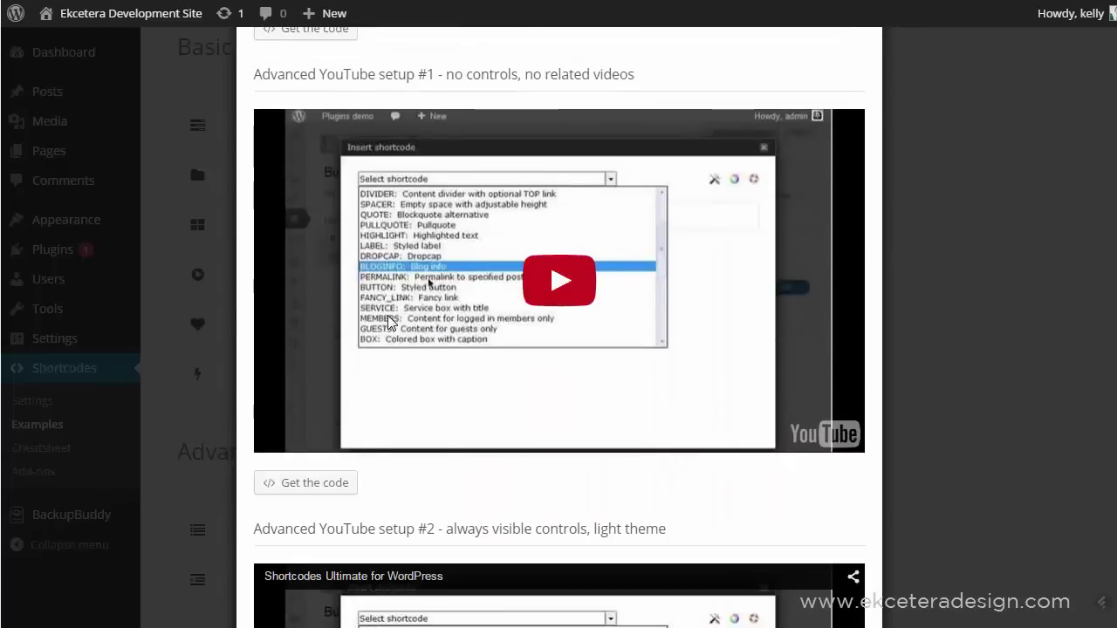
{"action": "scroll", "coordinate": [389, 322], "scroll_direction": "down", "scroll_amount": 8}
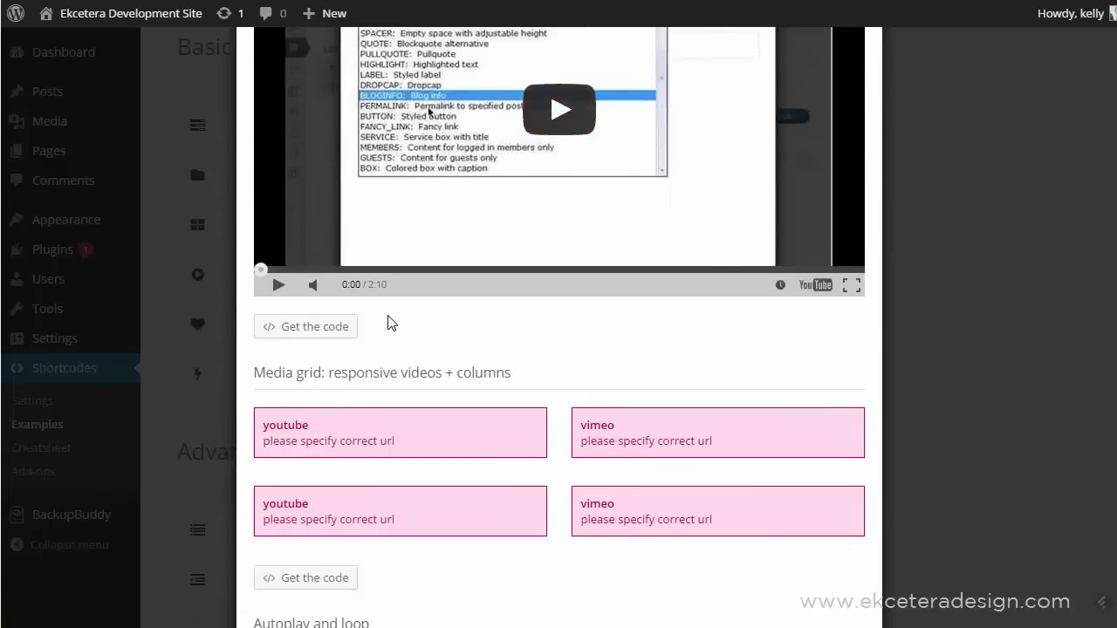
{"action": "scroll", "coordinate": [390, 322], "scroll_direction": "down", "scroll_amount": 3}
{"action": "scroll", "coordinate": [391, 323], "scroll_direction": "up", "scroll_amount": 20}
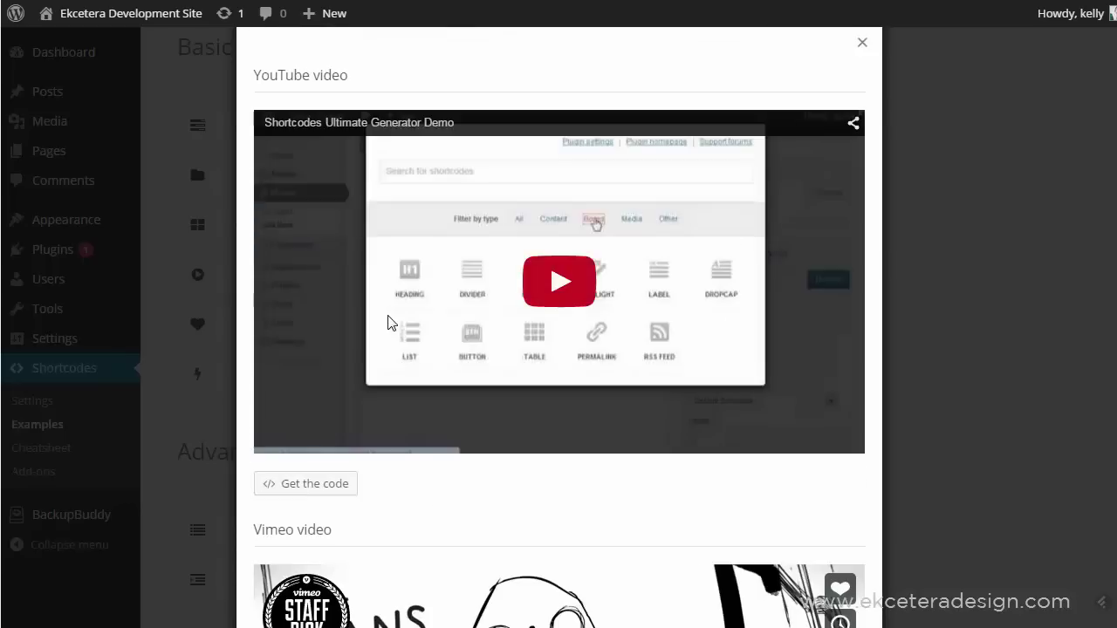
{"action": "left_click", "coordinate": [159, 408]}
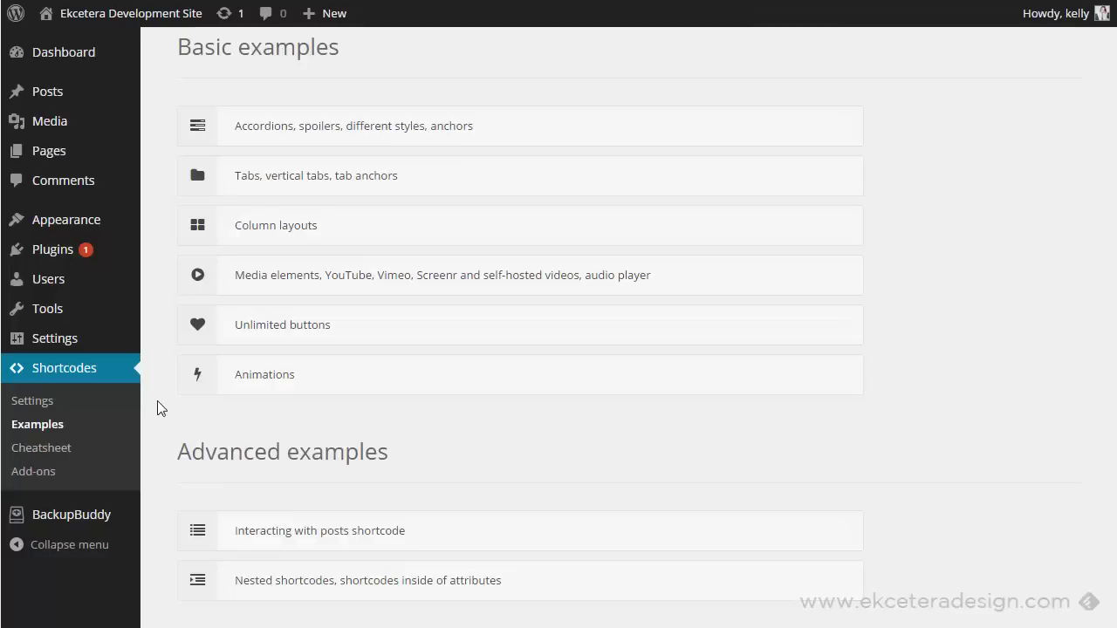
Review the animations example, covering the animated text, columns, buttons and tabs samples, and close it
{"action": "left_click", "coordinate": [193, 381]}
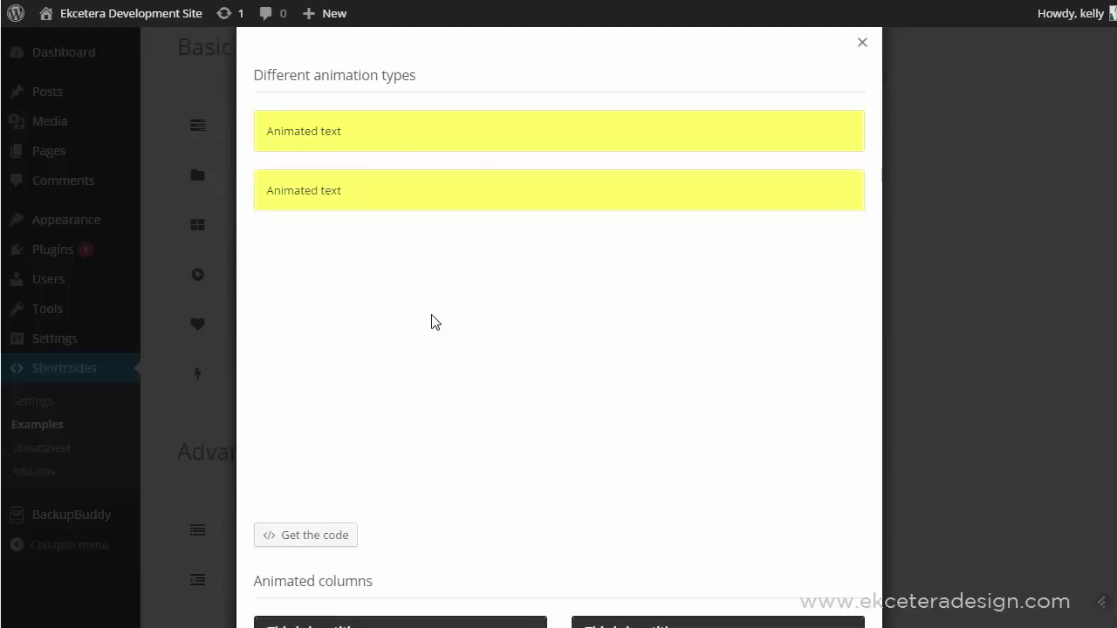
{"action": "scroll", "coordinate": [432, 315], "scroll_direction": "down", "scroll_amount": 3}
{"action": "scroll", "coordinate": [434, 321], "scroll_direction": "down", "scroll_amount": 1}
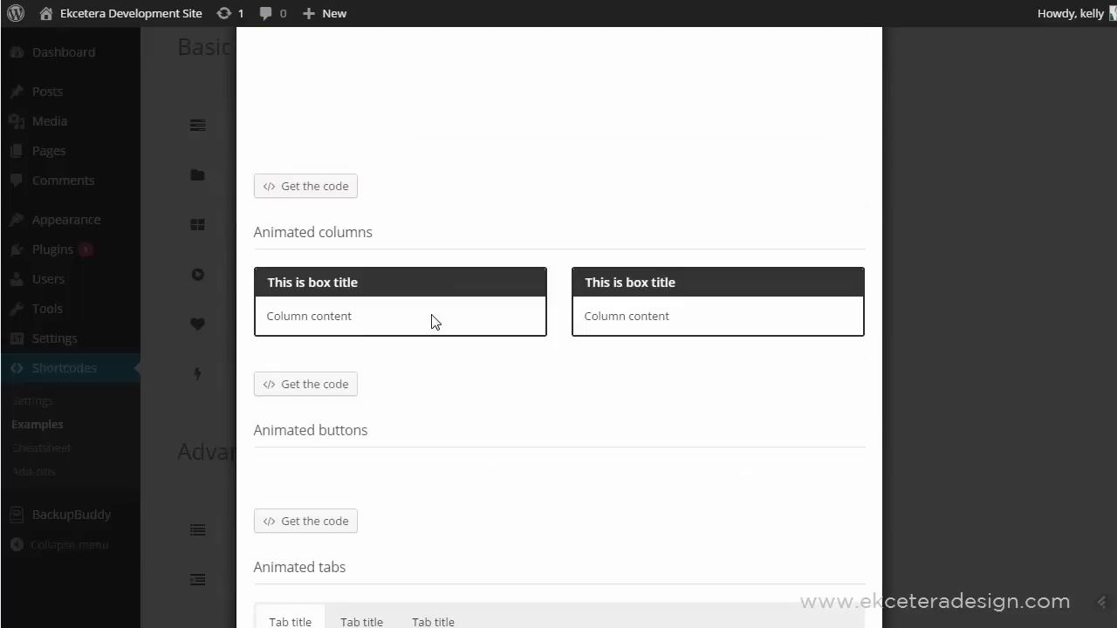
{"action": "scroll", "coordinate": [434, 321], "scroll_direction": "down", "scroll_amount": 2}
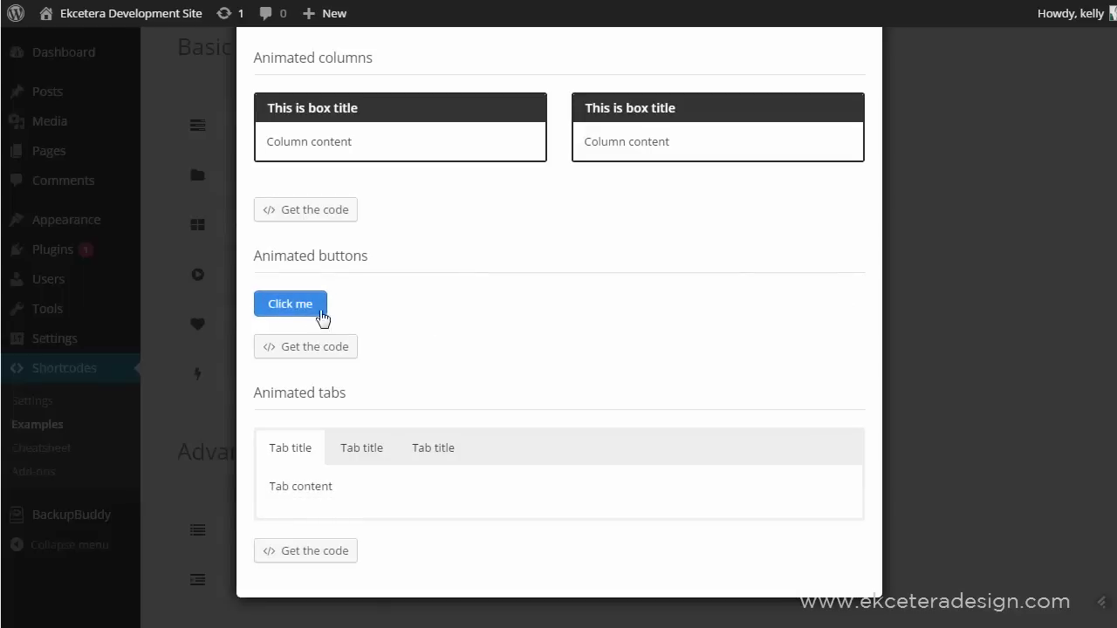
{"action": "scroll", "coordinate": [369, 334], "scroll_direction": "down", "scroll_amount": 1}
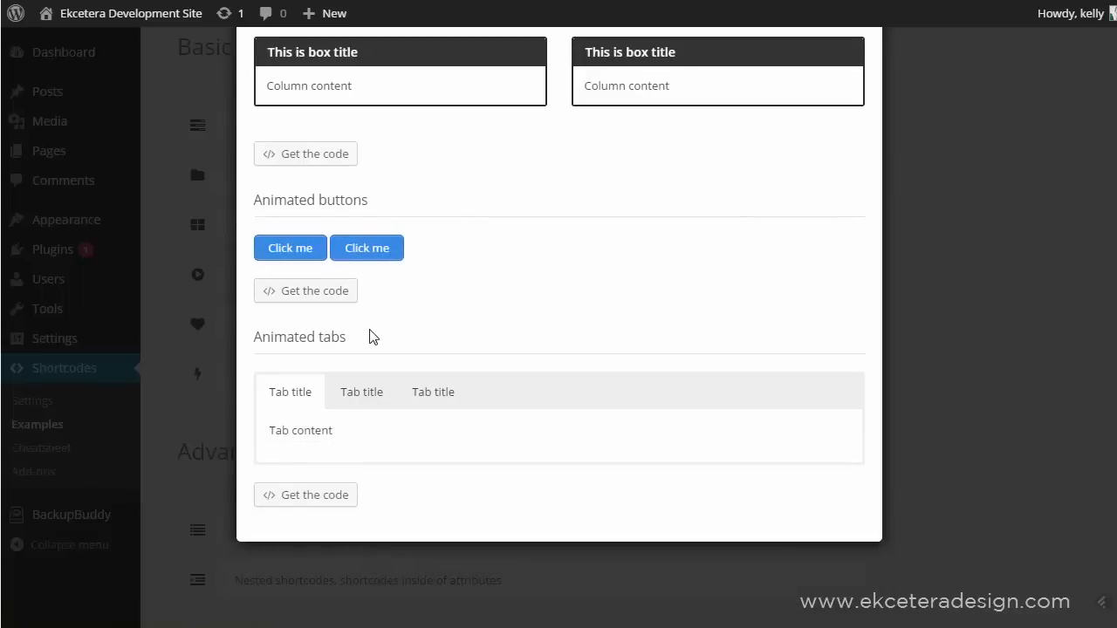
{"action": "scroll", "coordinate": [371, 335], "scroll_direction": "up", "scroll_amount": 1}
{"action": "scroll", "coordinate": [370, 336], "scroll_direction": "up", "scroll_amount": 5}
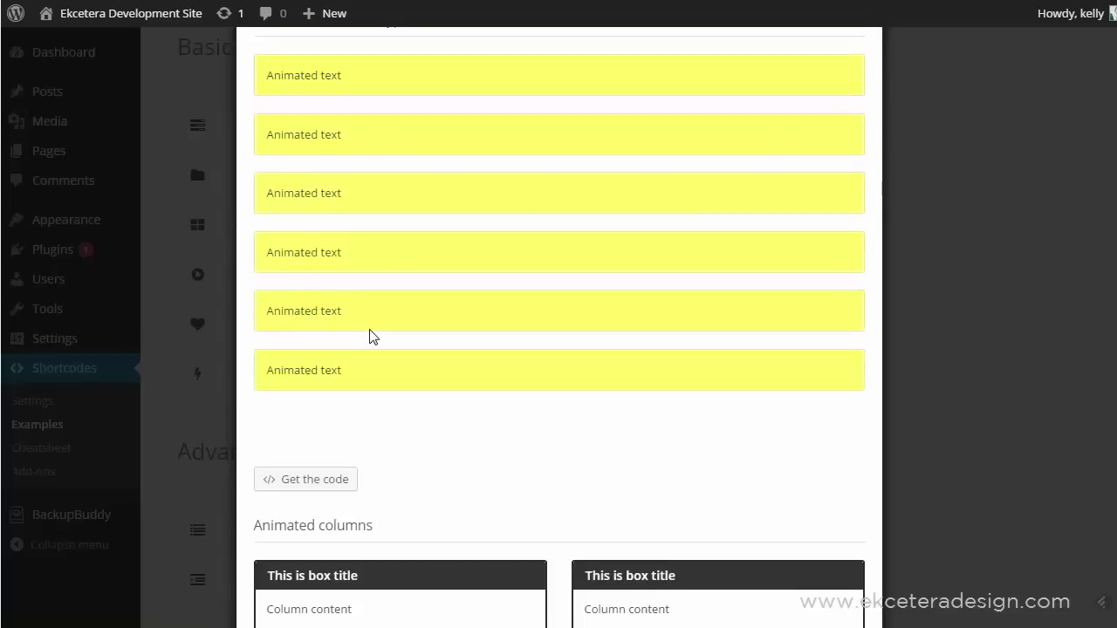
{"action": "scroll", "coordinate": [370, 336], "scroll_direction": "up", "scroll_amount": 1}
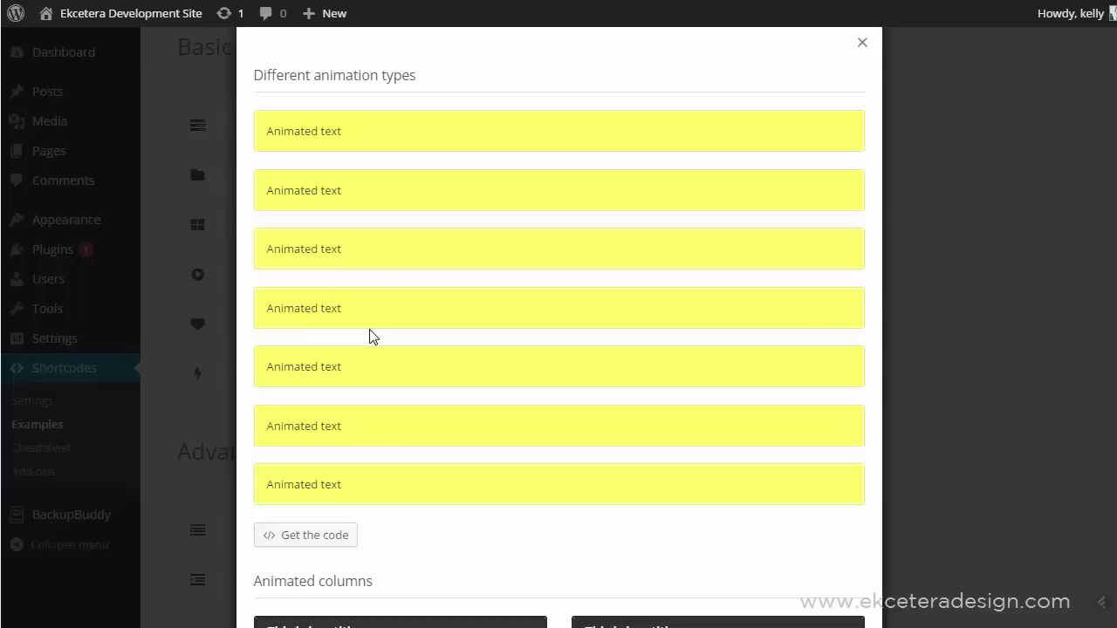
{"action": "scroll", "coordinate": [369, 336], "scroll_direction": "down", "scroll_amount": 4}
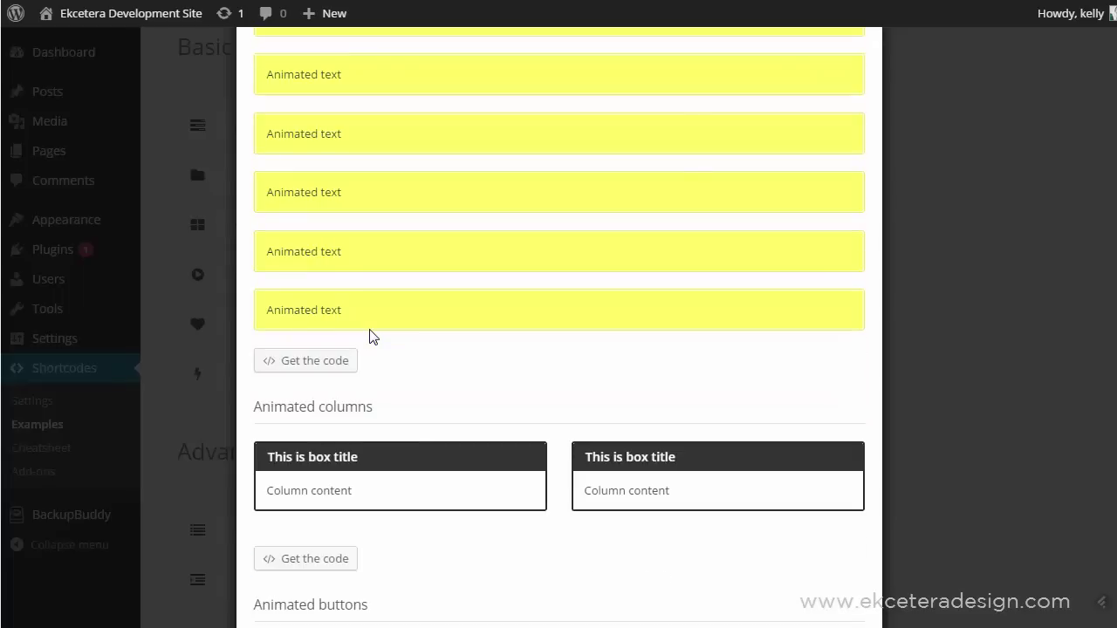
{"action": "scroll", "coordinate": [369, 336], "scroll_direction": "down", "scroll_amount": 3}
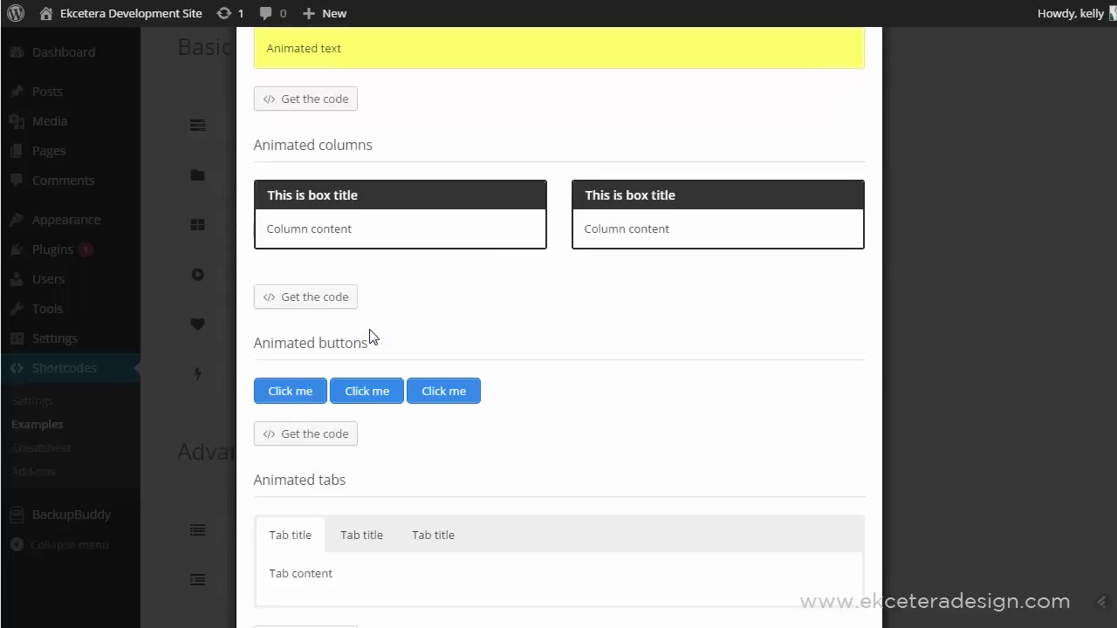
{"action": "scroll", "coordinate": [369, 336], "scroll_direction": "up", "scroll_amount": 6}
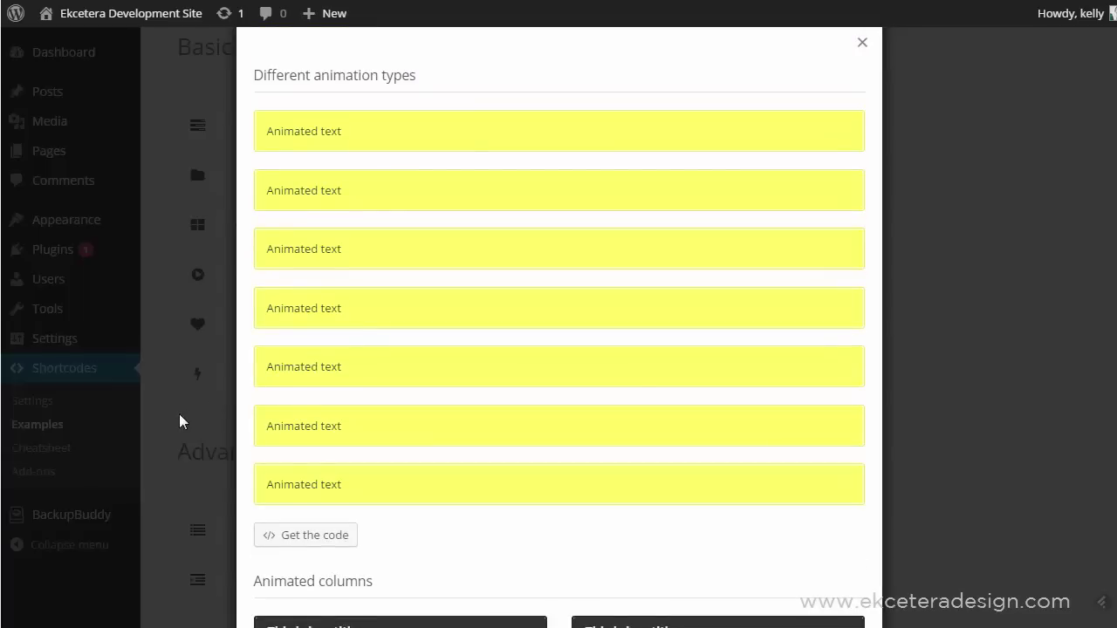
{"action": "left_click", "coordinate": [181, 421]}
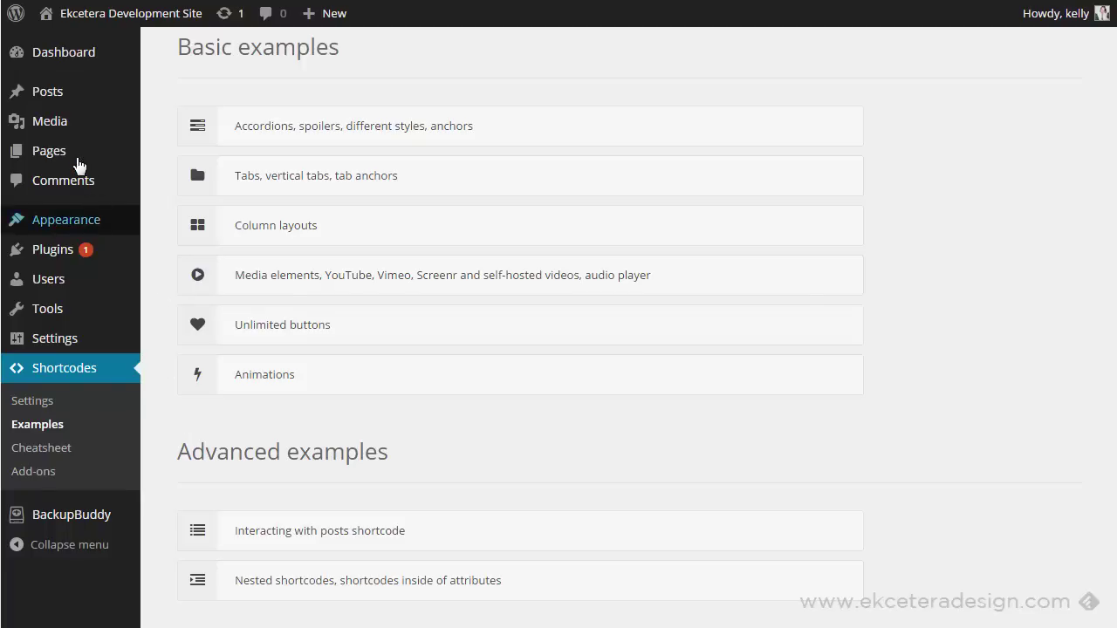
Open the About Your Company page for editing and review its published version
{"action": "left_click", "coordinate": [57, 158]}
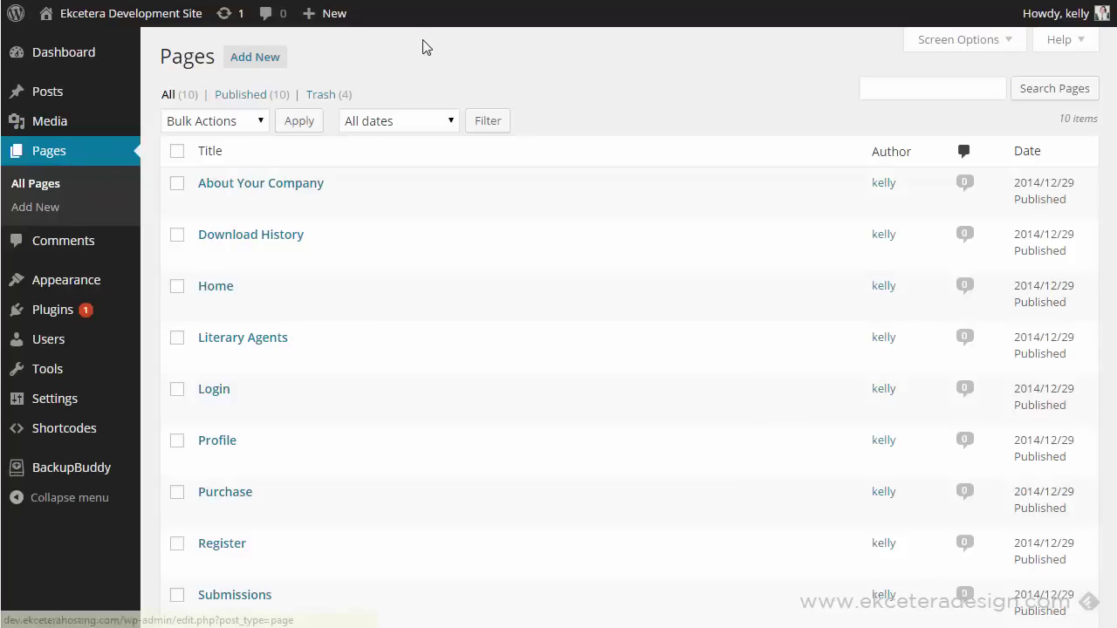
{"action": "left_click", "coordinate": [229, 184]}
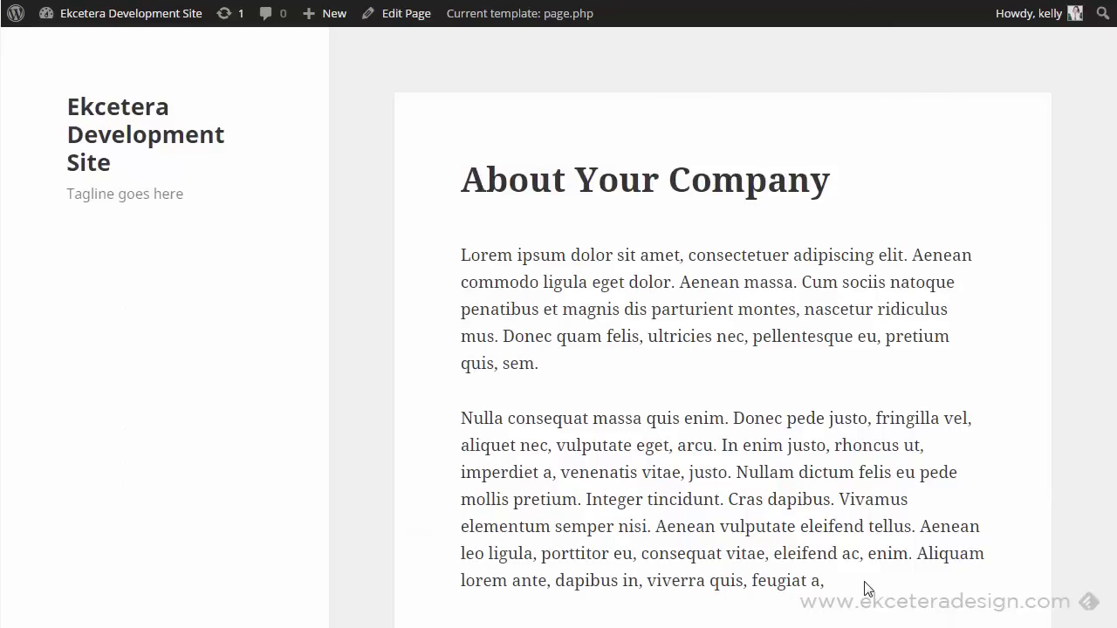
{"action": "scroll", "coordinate": [868, 589], "scroll_direction": "down", "scroll_amount": 3}
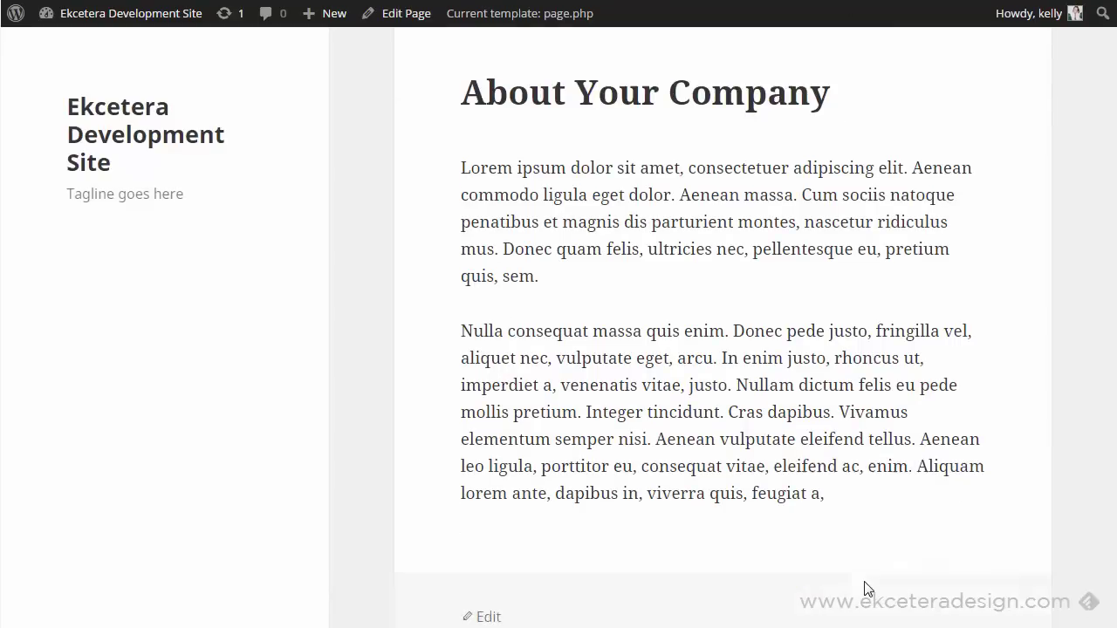
{"action": "scroll", "coordinate": [868, 589], "scroll_direction": "up", "scroll_amount": 3}
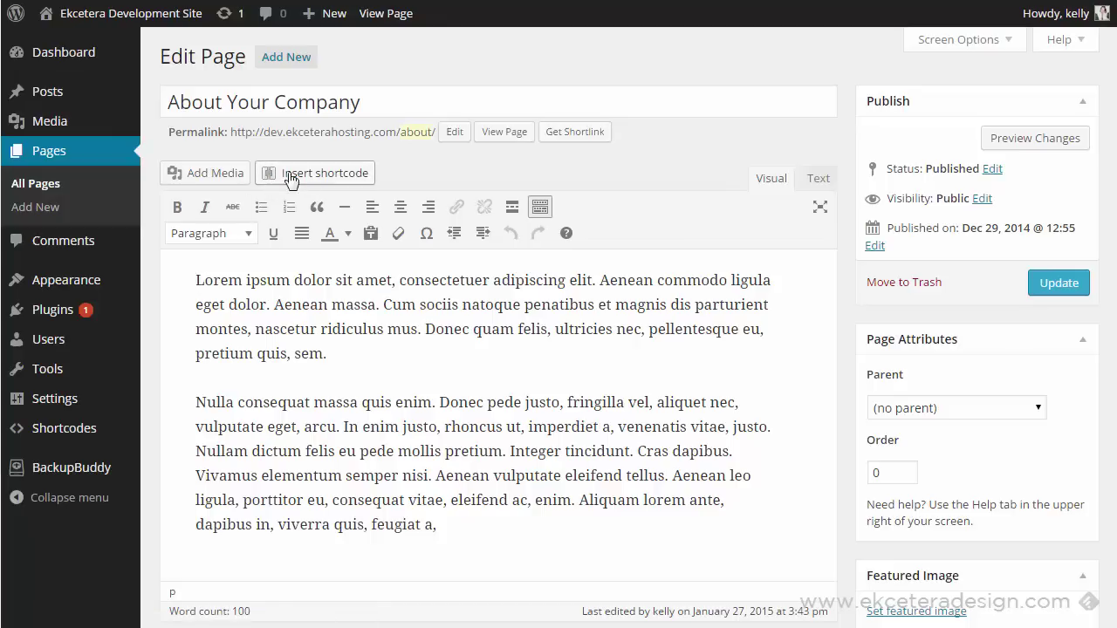
Open the shortcode inserter, filter the list by Content, Media, Gallery and Data, and show All types again
{"action": "left_click", "coordinate": [318, 179]}
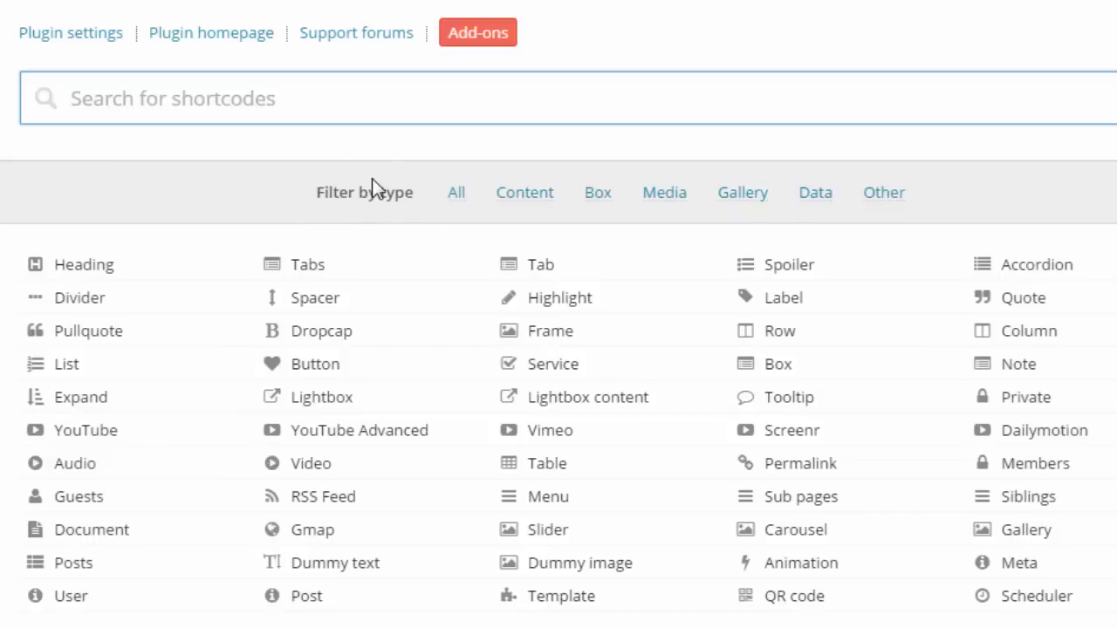
{"action": "left_click", "coordinate": [521, 199]}
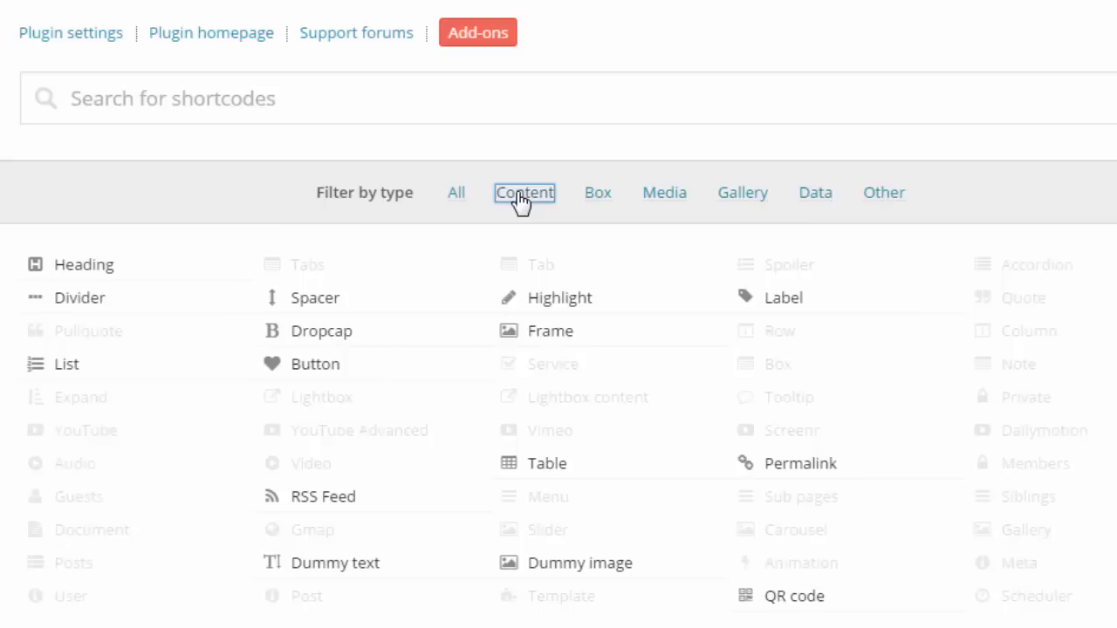
{"action": "left_click", "coordinate": [664, 200]}
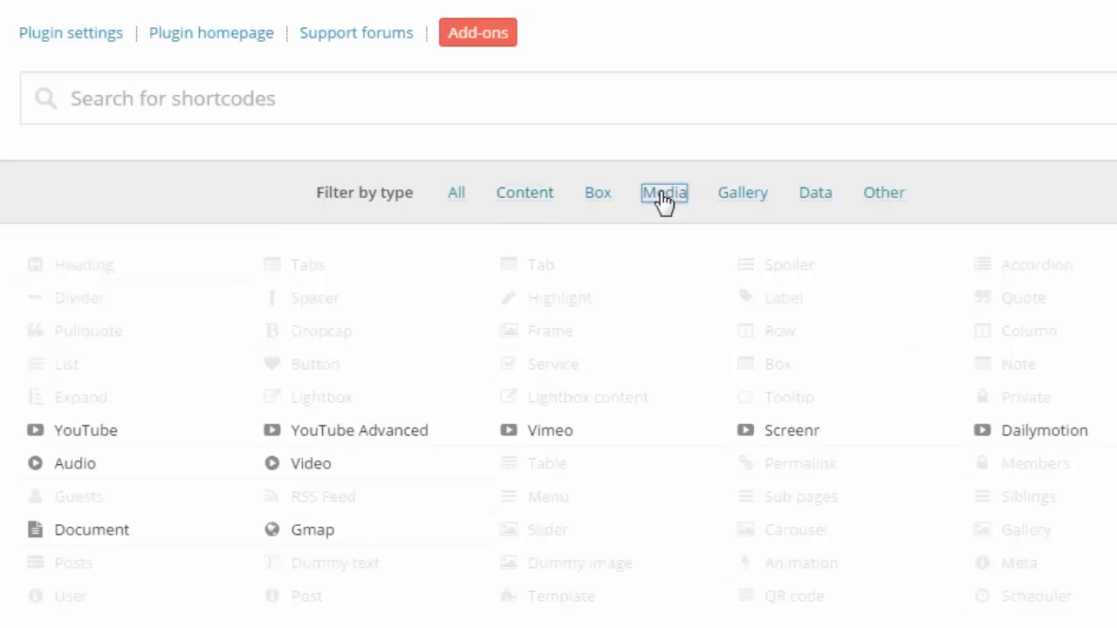
{"action": "left_click", "coordinate": [744, 199]}
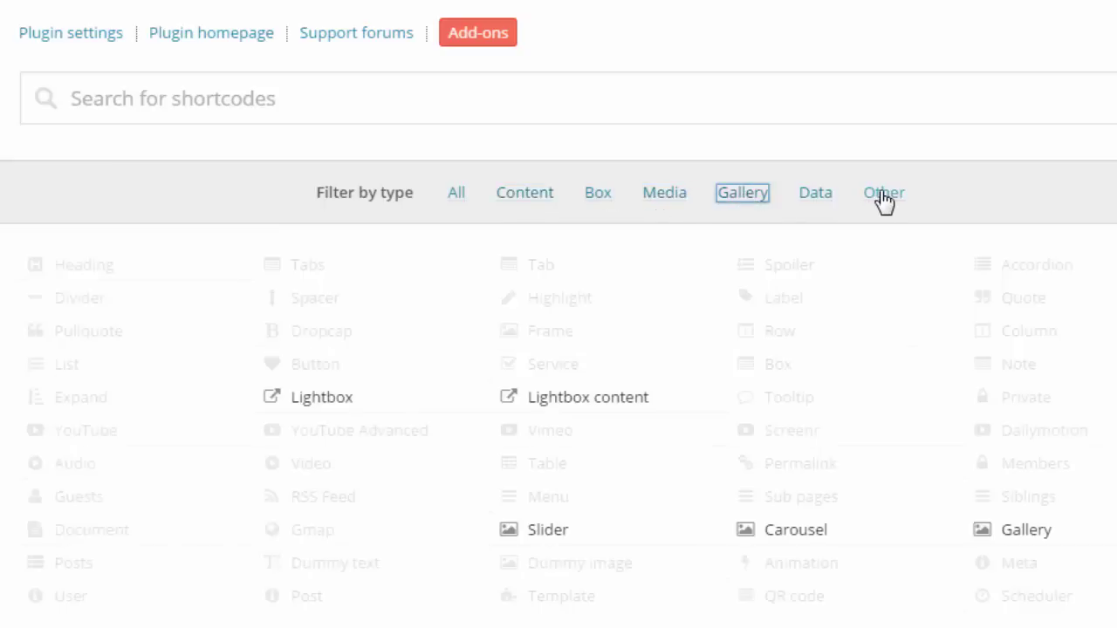
{"action": "left_click", "coordinate": [814, 204]}
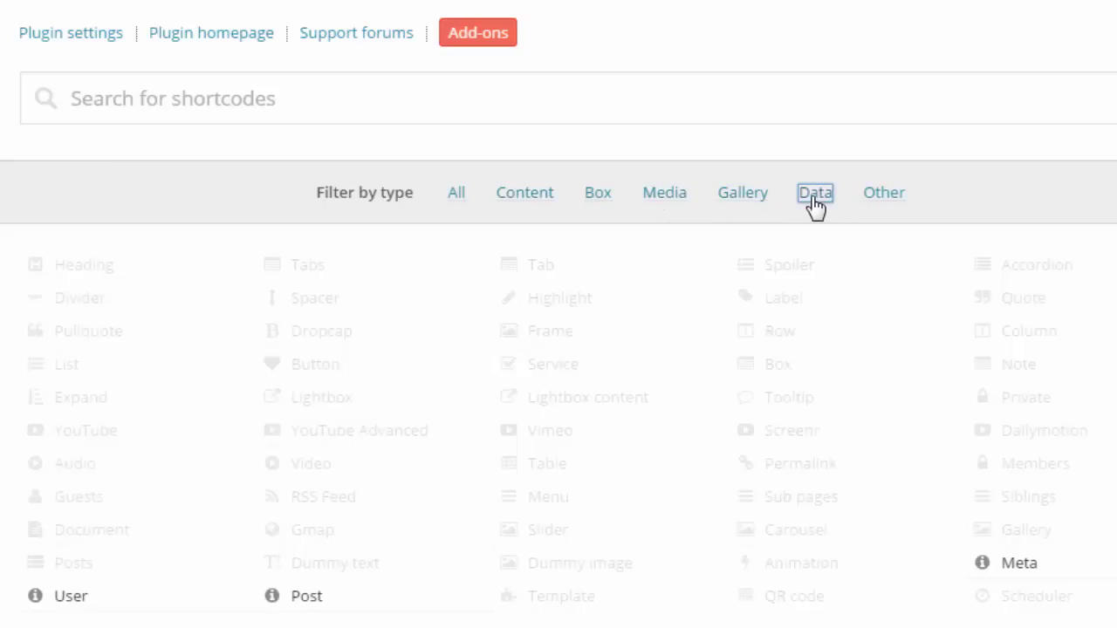
{"action": "left_click", "coordinate": [457, 206]}
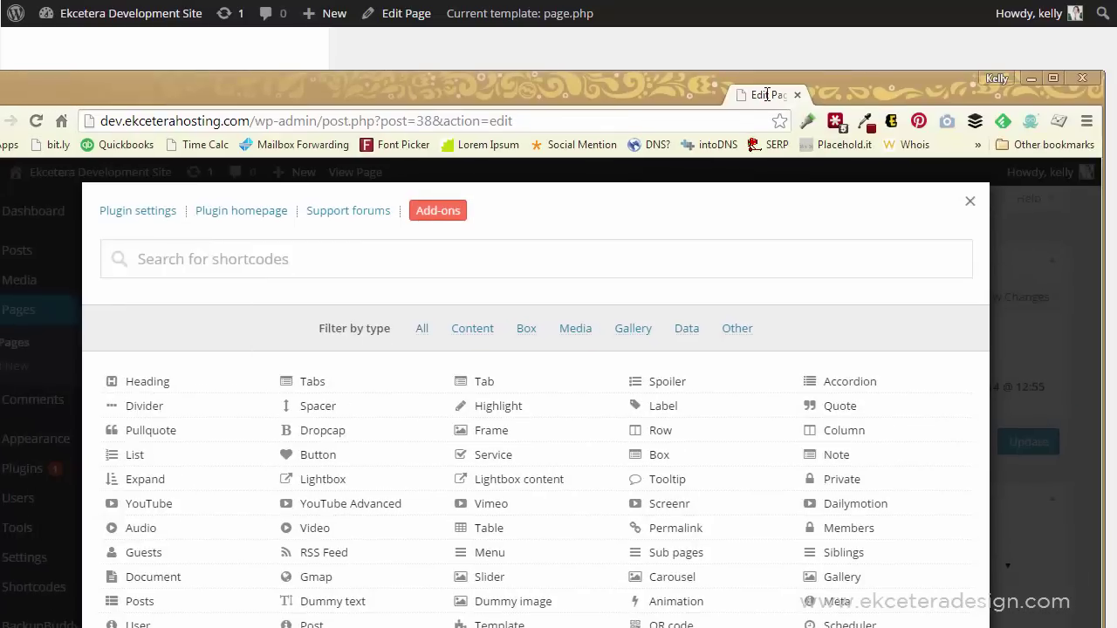
Return to the page editor's shortcode list and insert an empty Row shortcode before the body text
{"action": "left_click_drag", "start_coordinate": [723, 81], "coordinate": [731, 28]}
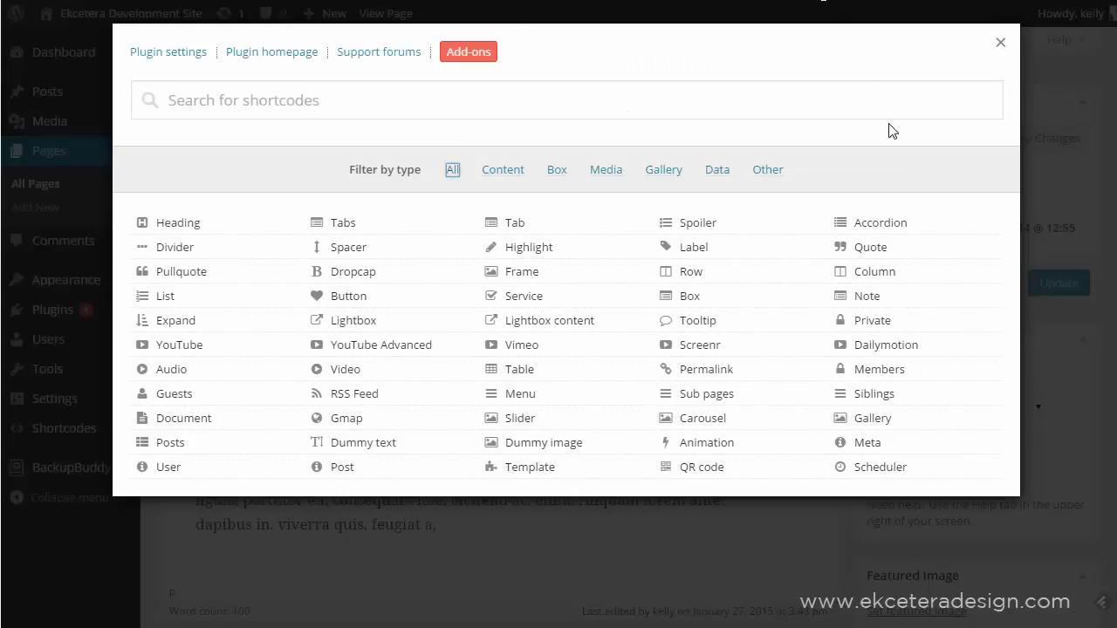
{"action": "left_click", "coordinate": [685, 275]}
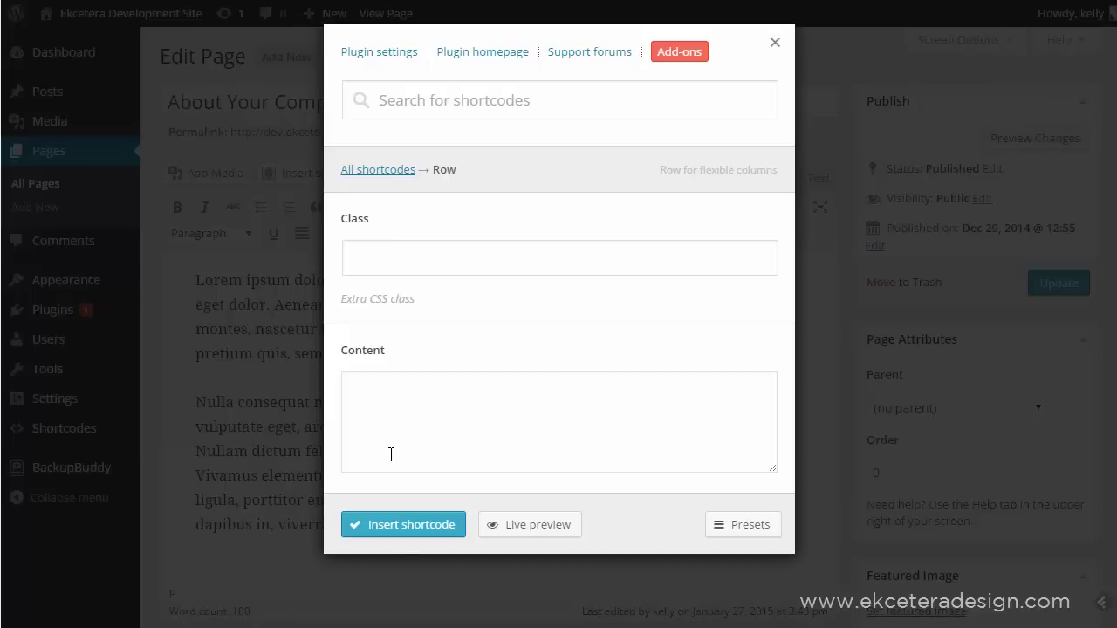
{"action": "left_click", "coordinate": [392, 527]}
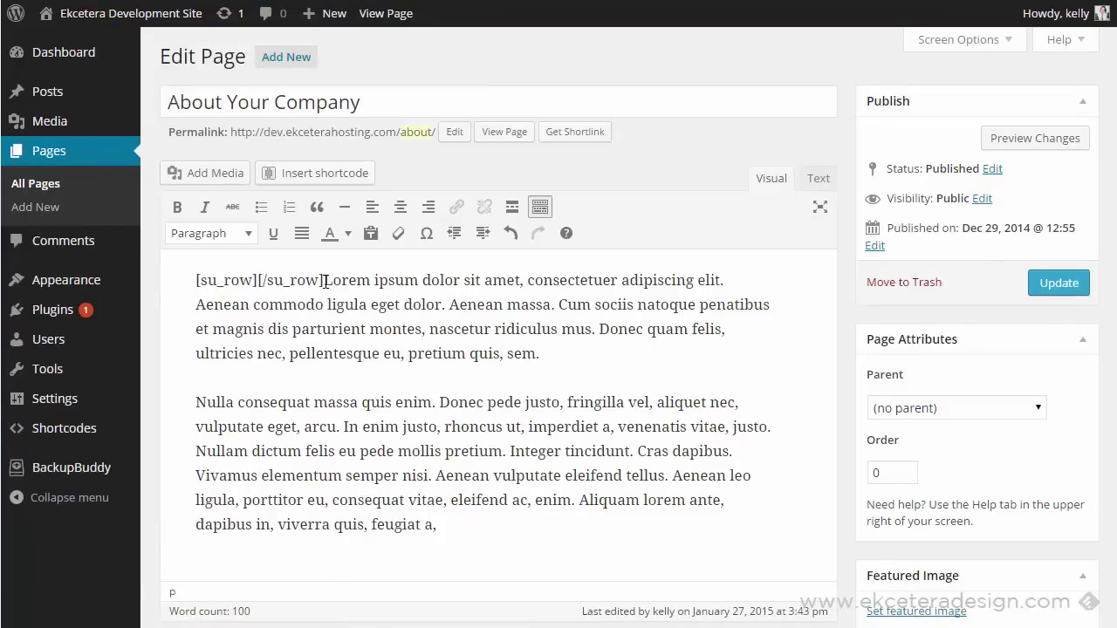
Move both body paragraphs between the opening [su_row] and closing [/su_row] tags
{"action": "left_click_drag", "start_coordinate": [324, 280], "coordinate": [448, 522]}
{"action": "key", "text": "ctrl+c"}
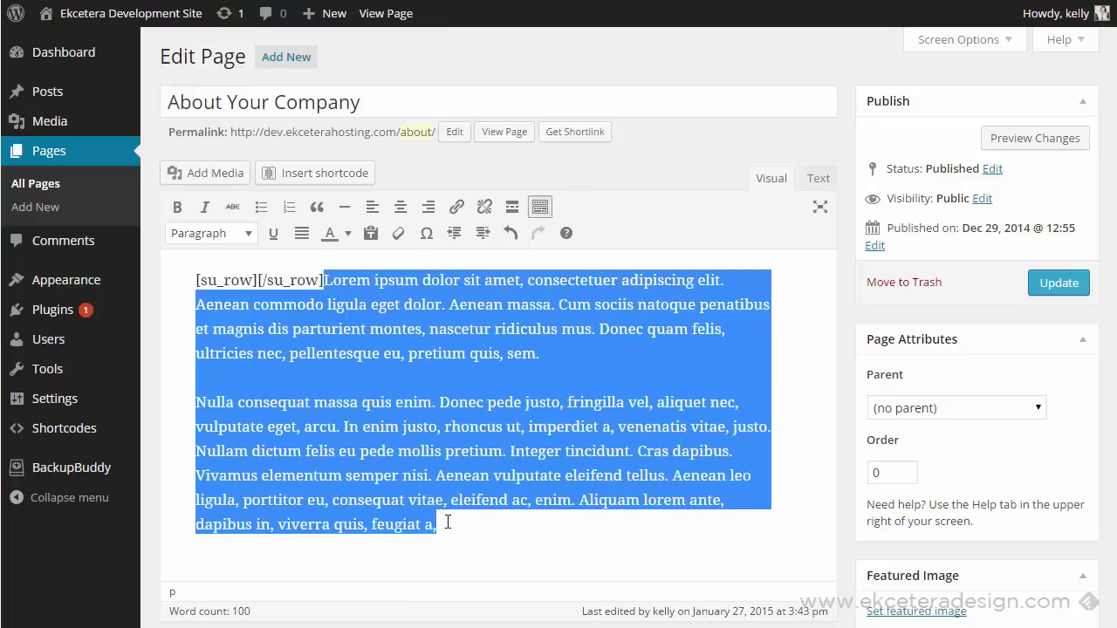
{"action": "key", "text": "BackSpace"}
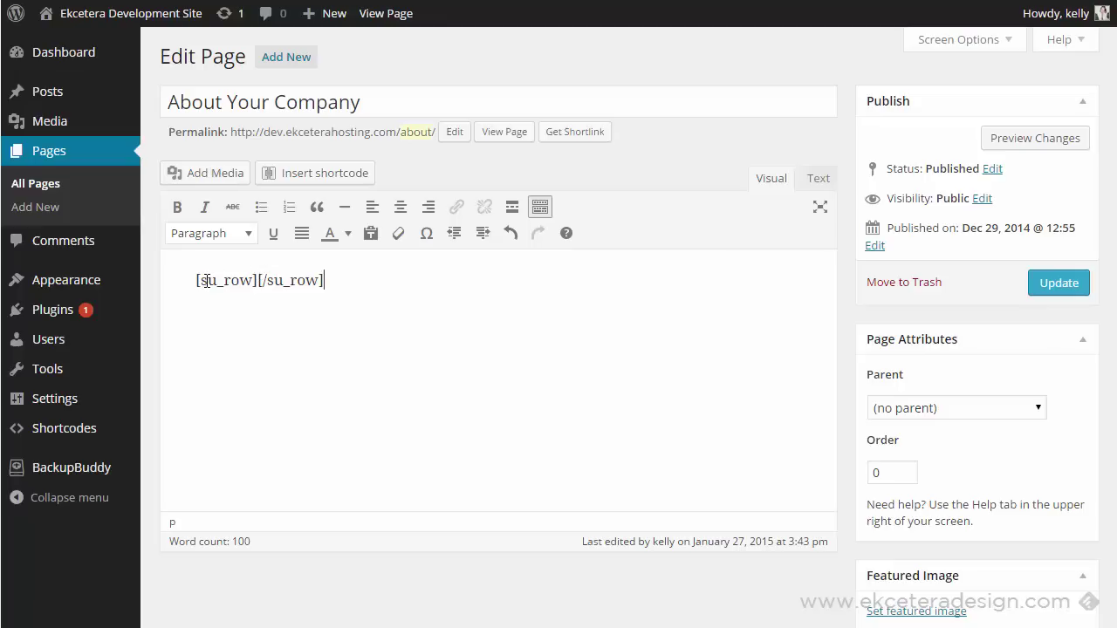
{"action": "left_click", "coordinate": [256, 280]}
{"action": "left_click_drag", "start_coordinate": [256, 280], "coordinate": [193, 280]}
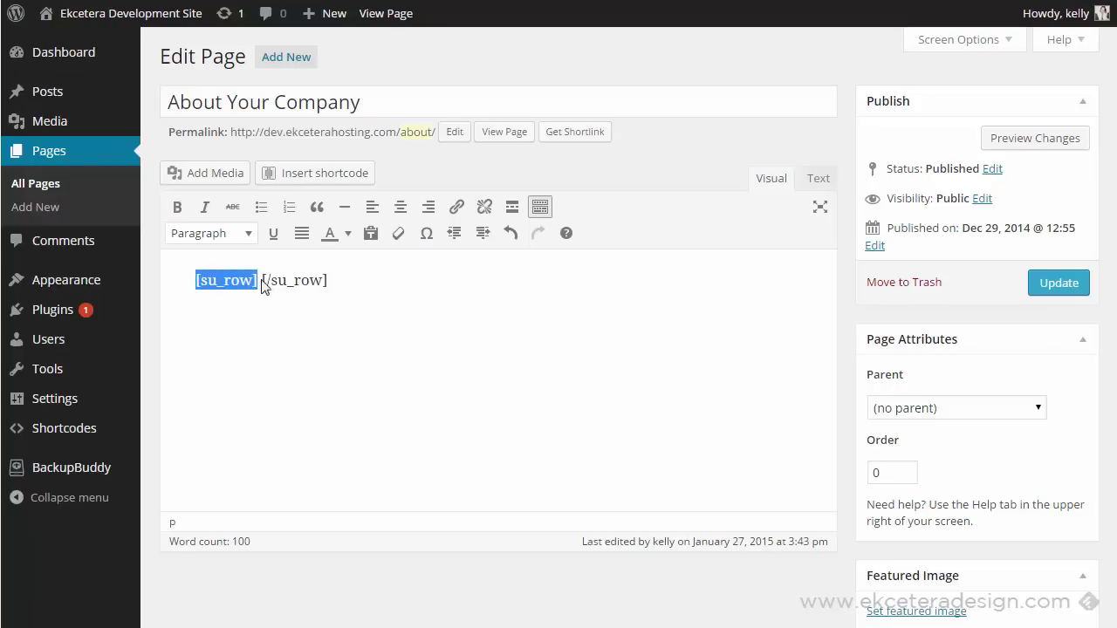
{"action": "left_click_drag", "start_coordinate": [262, 281], "coordinate": [357, 272]}
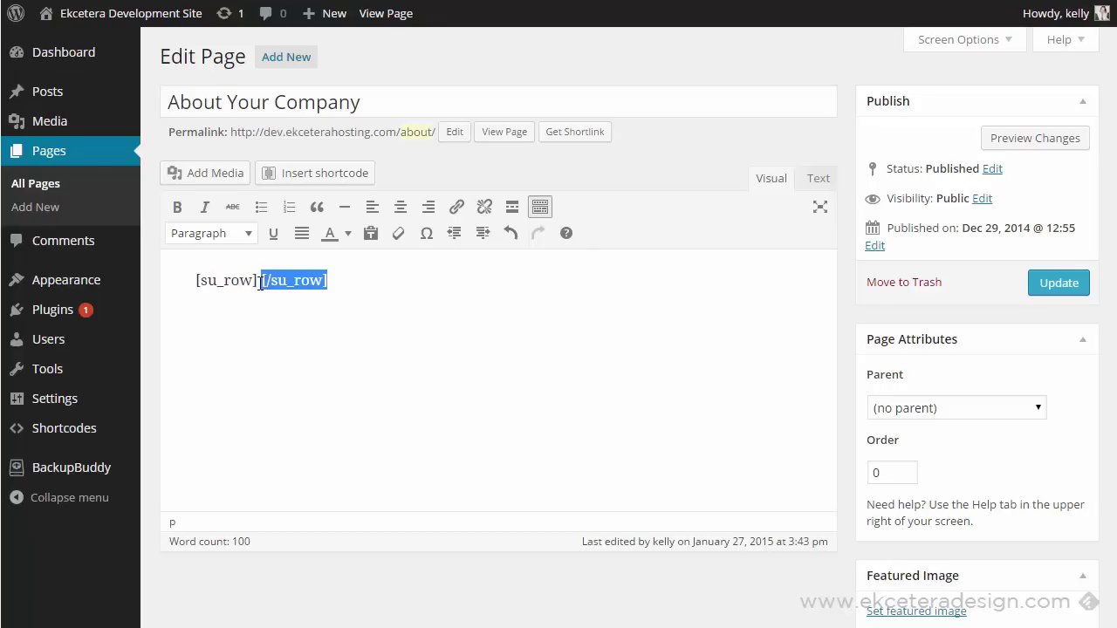
{"action": "left_click", "coordinate": [260, 281]}
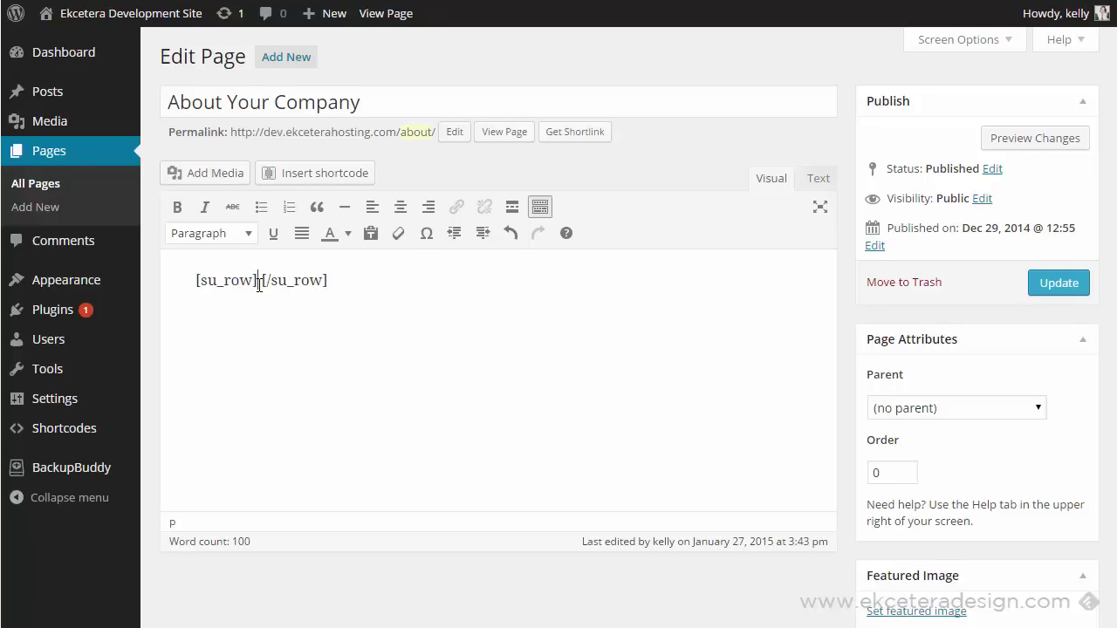
{"action": "key", "text": "ctrl+v"}
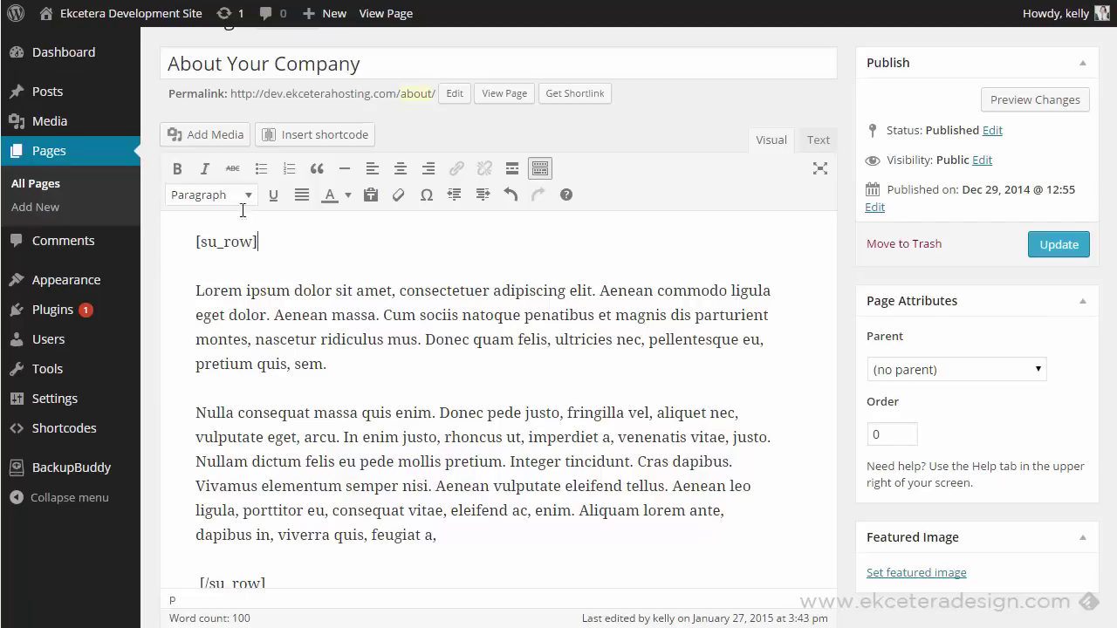
Insert an empty Column shortcode after the opening [su_row] tag, with size One half and Centered set to No
{"action": "left_click", "coordinate": [307, 139]}
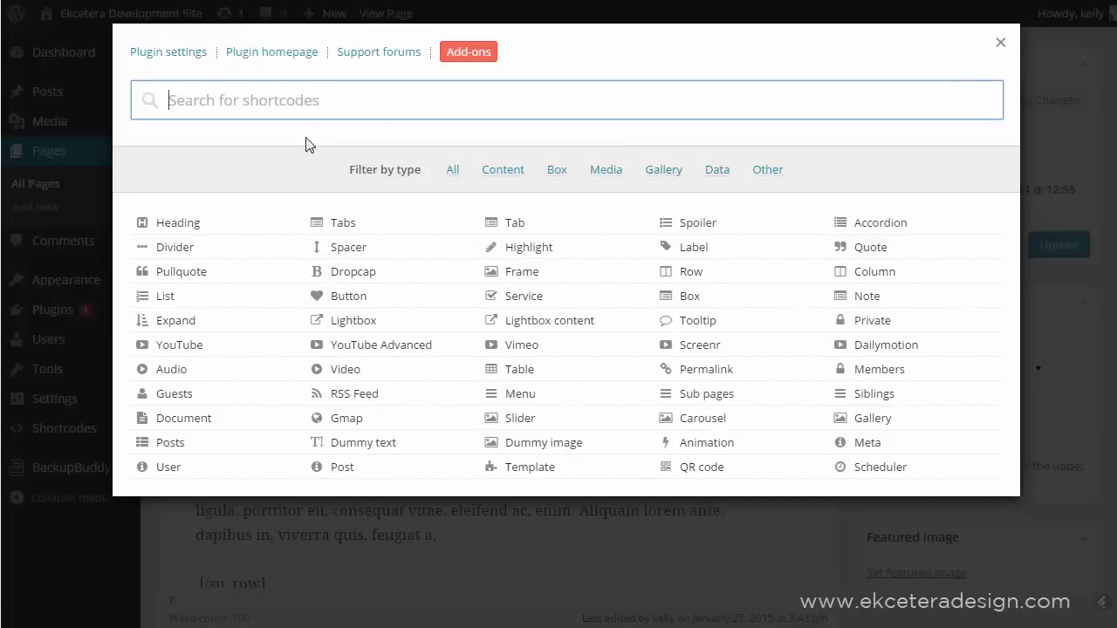
{"action": "left_click", "coordinate": [854, 276]}
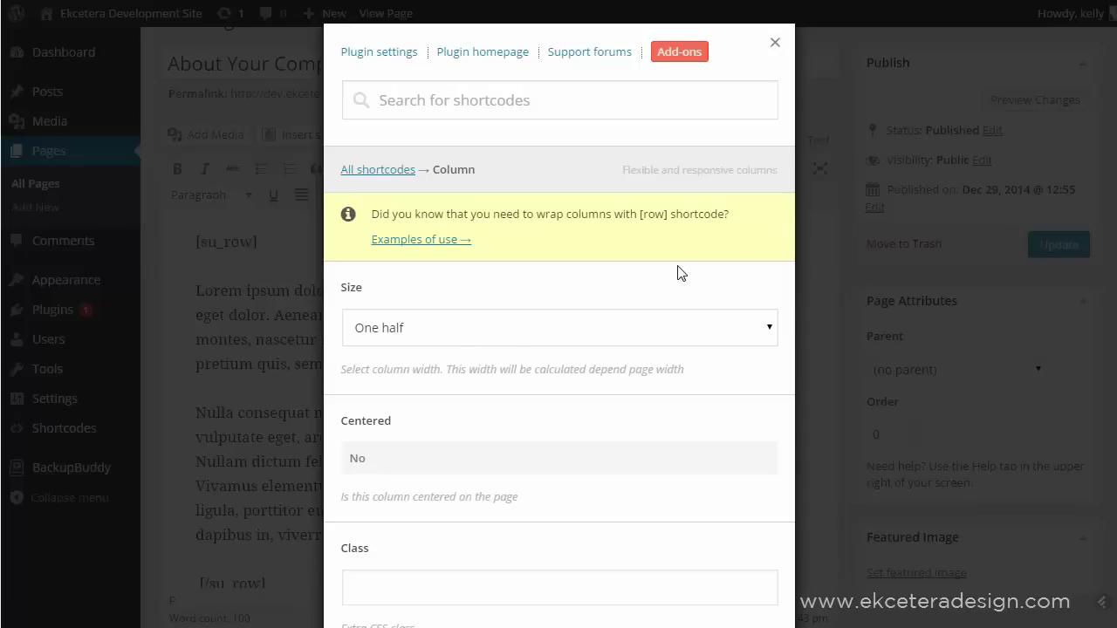
{"action": "left_click", "coordinate": [678, 266]}
{"action": "left_click", "coordinate": [446, 337]}
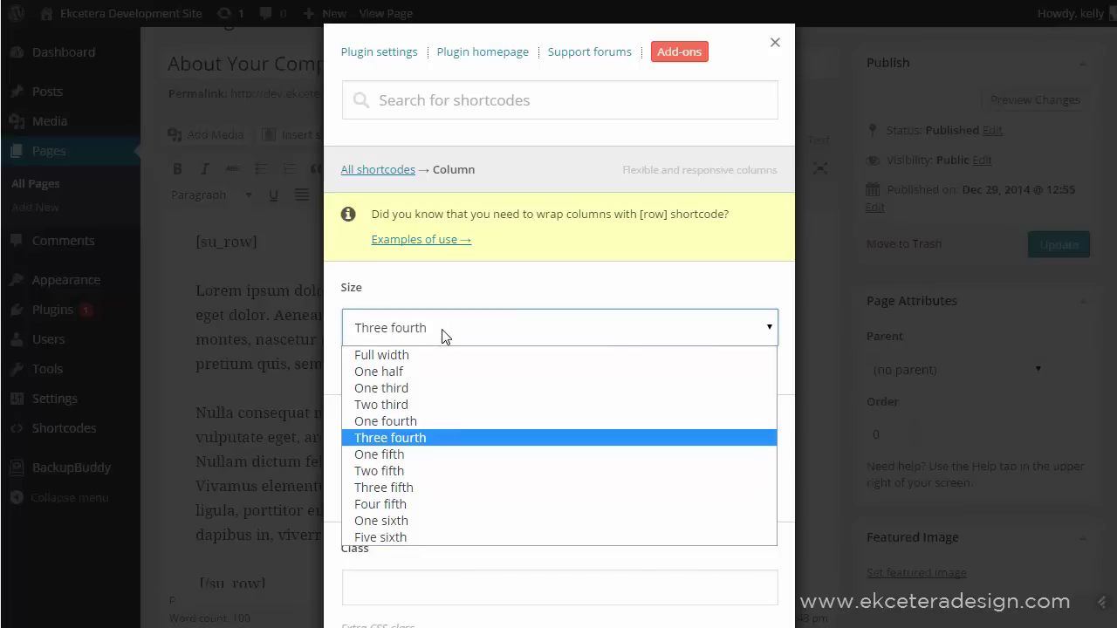
{"action": "left_click", "coordinate": [381, 372]}
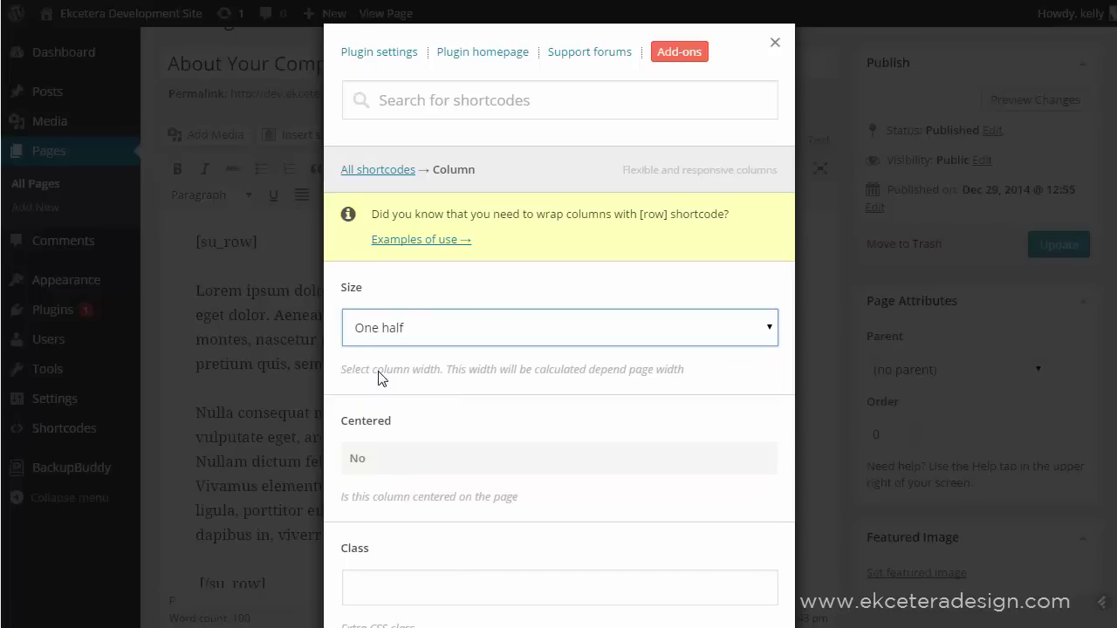
{"action": "scroll", "coordinate": [380, 377], "scroll_direction": "down", "scroll_amount": 2}
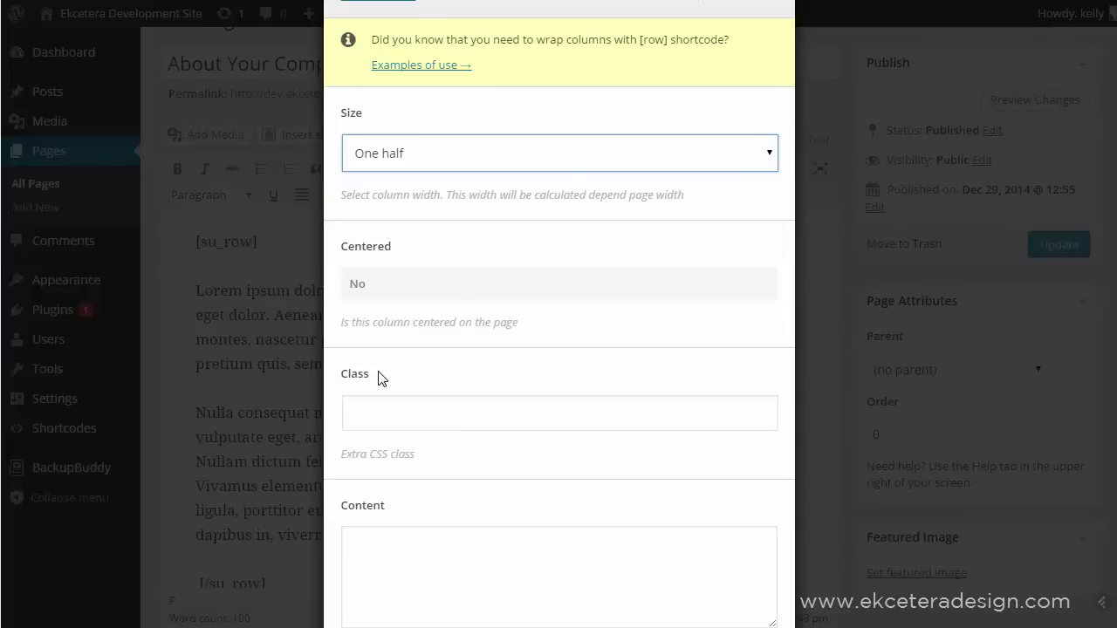
{"action": "left_click", "coordinate": [372, 289]}
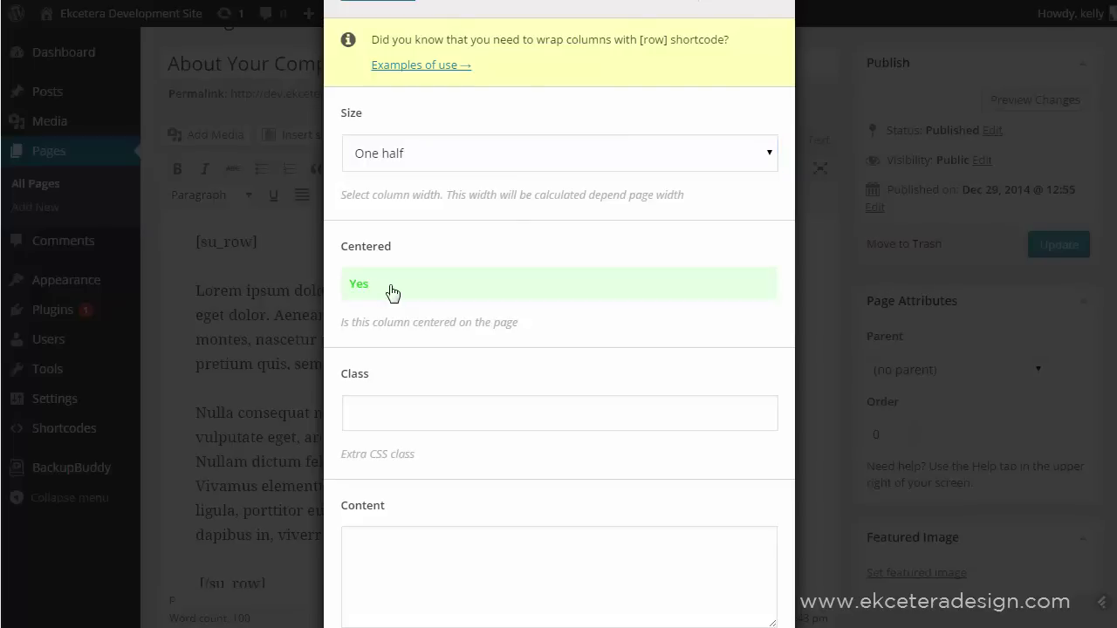
{"action": "left_click", "coordinate": [392, 293]}
{"action": "scroll", "coordinate": [406, 323], "scroll_direction": "down", "scroll_amount": 3}
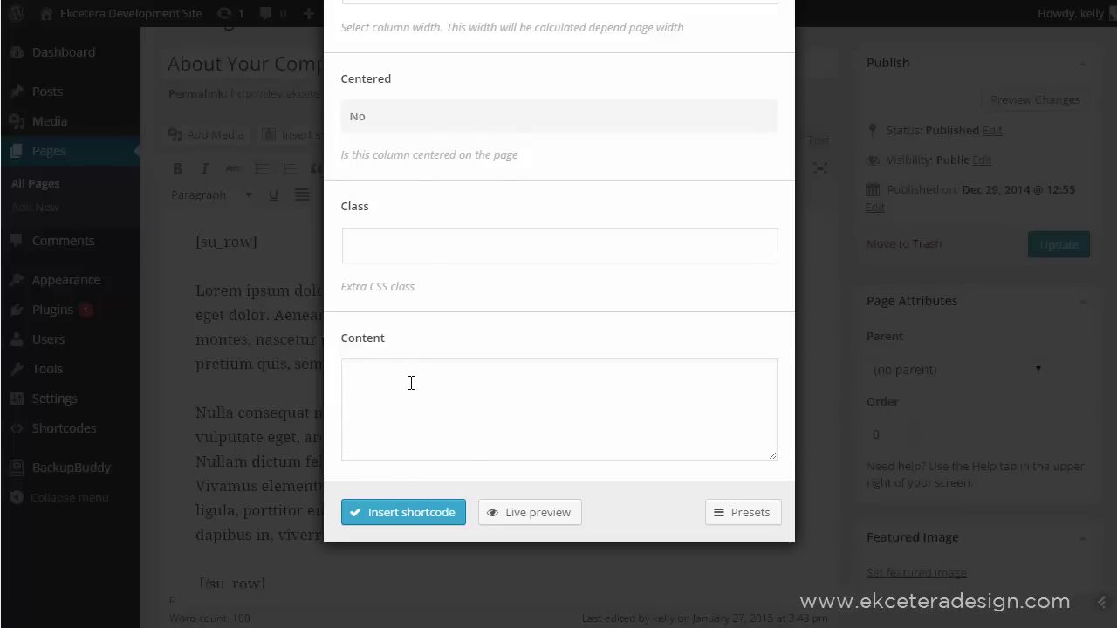
{"action": "left_click", "coordinate": [405, 515]}
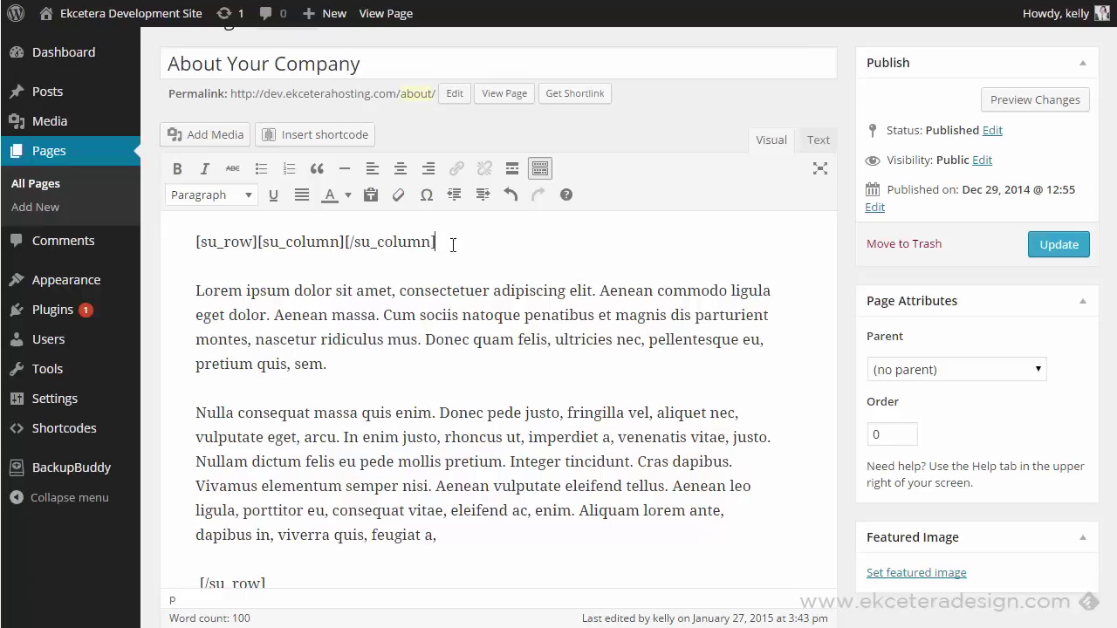
Move the text from "Lorem ipsum" through "Nulla consequat massa quis enim." between the [su_column] and [/su_column] tags
{"action": "left_click_drag", "start_coordinate": [193, 290], "coordinate": [439, 407]}
{"action": "key", "text": "ctrl+c"}
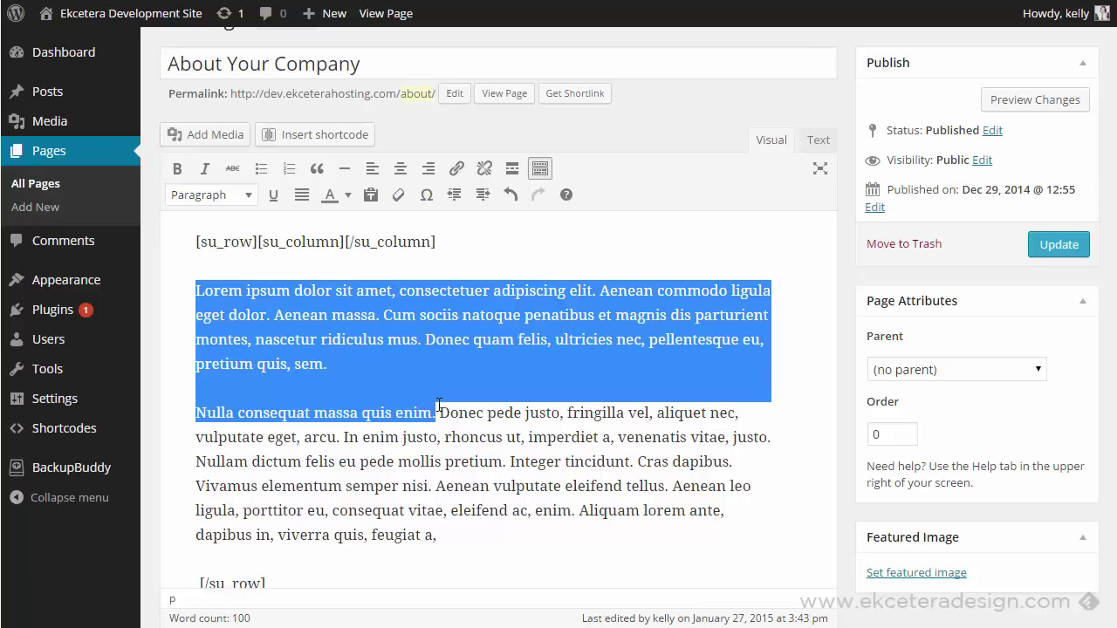
{"action": "key", "text": "BackSpace"}
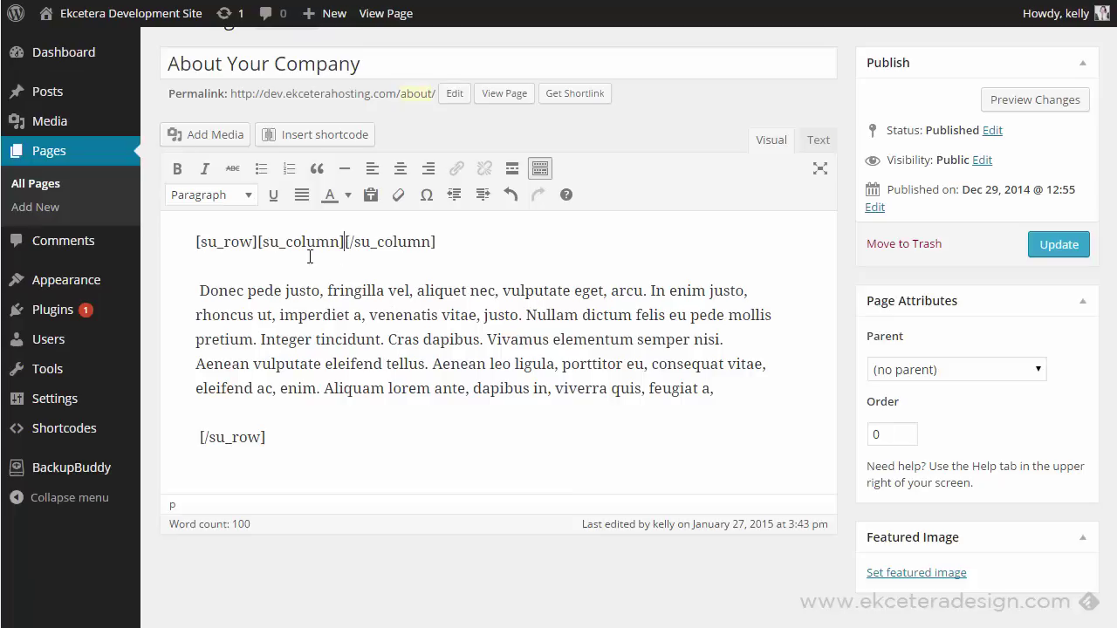
{"action": "left_click", "coordinate": [347, 241]}
{"action": "key", "text": "ctrl+v"}
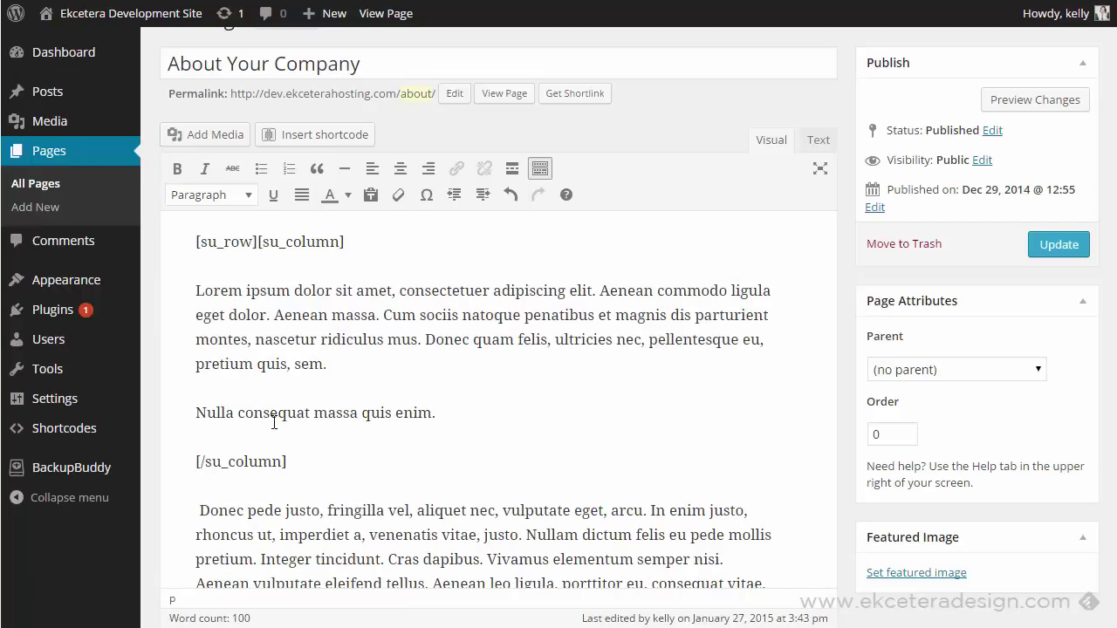
Insert a second empty Column shortcode with size One half directly after the first closing [/su_column] tag
{"action": "scroll", "coordinate": [274, 423], "scroll_direction": "down", "scroll_amount": 2}
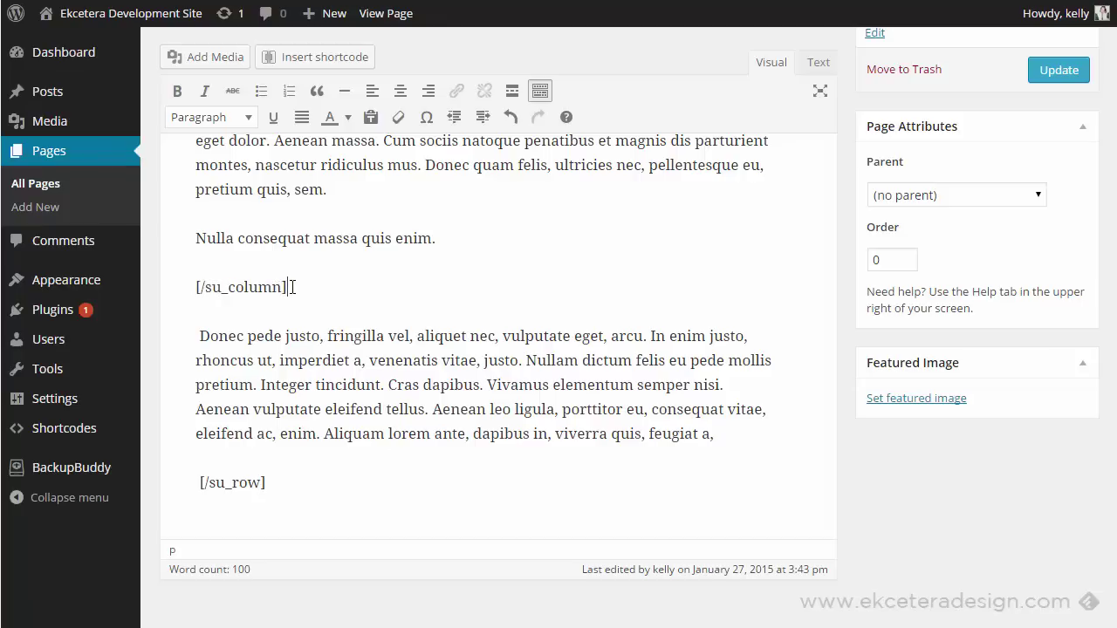
{"action": "left_click", "coordinate": [302, 64]}
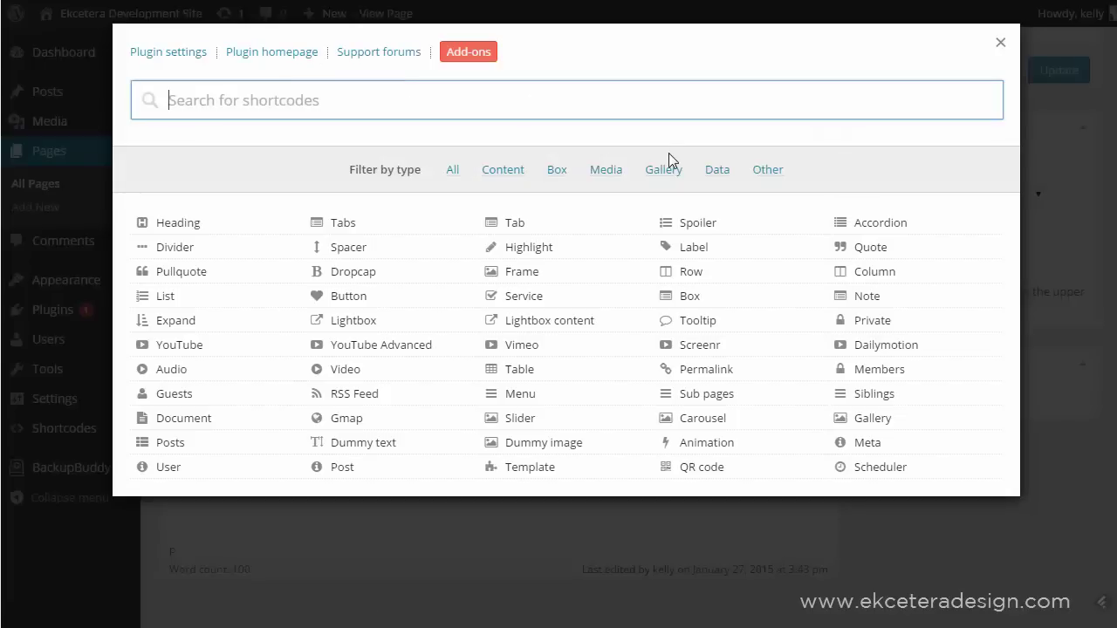
{"action": "left_click", "coordinate": [862, 271]}
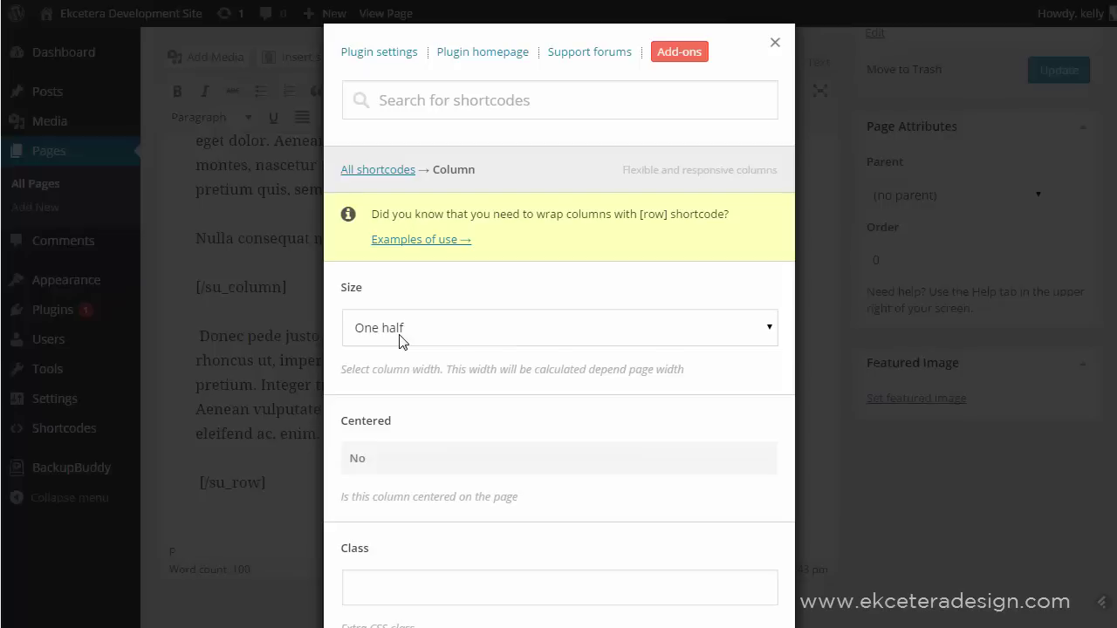
{"action": "left_click", "coordinate": [401, 340]}
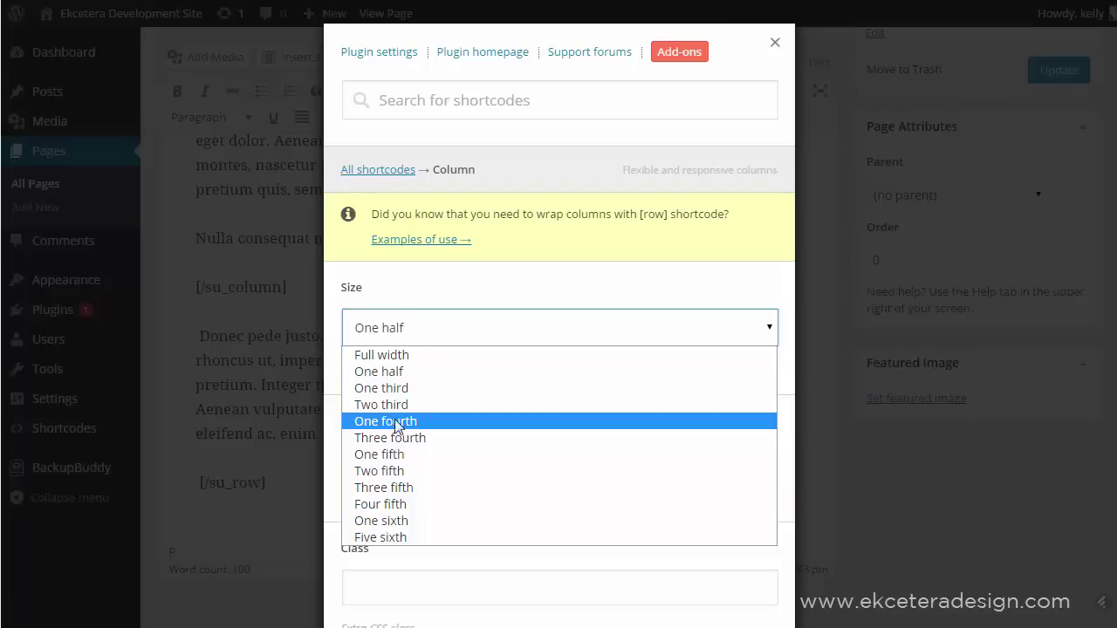
{"action": "left_click", "coordinate": [399, 276]}
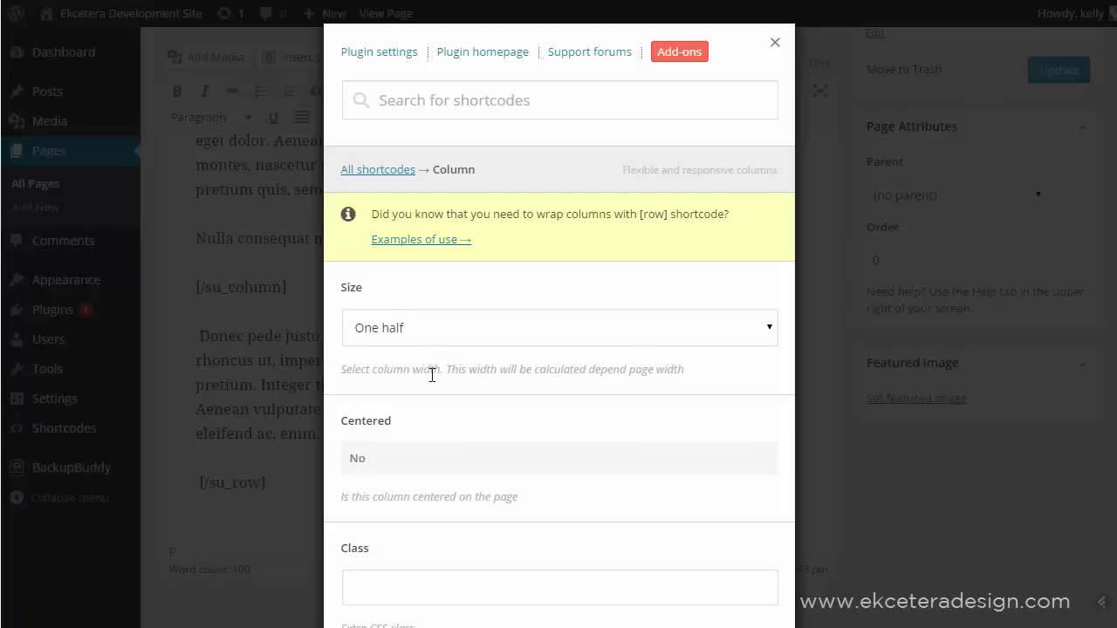
{"action": "scroll", "coordinate": [432, 376], "scroll_direction": "down", "scroll_amount": 4}
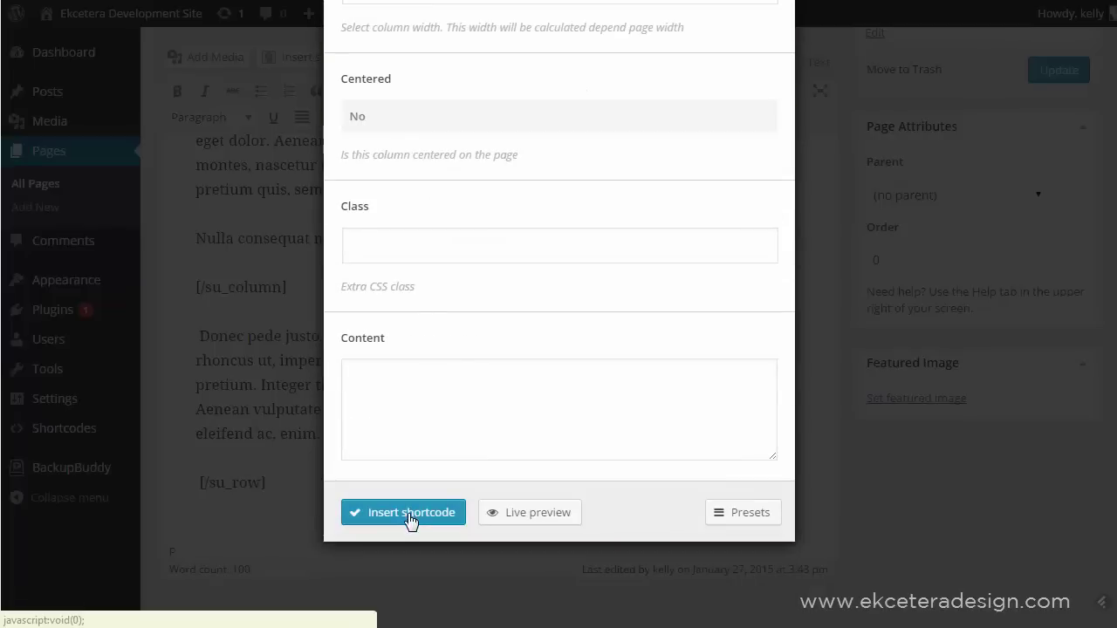
{"action": "left_click", "coordinate": [410, 514]}
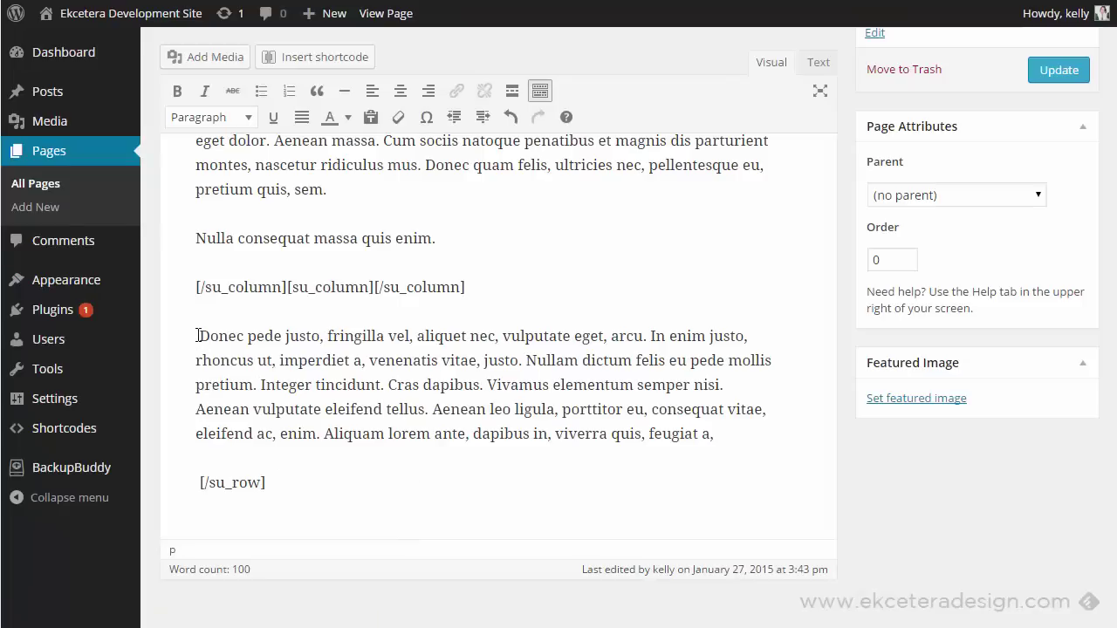
Move the remaining "Donec pede justo" text inside the second column's tags and delete the blank line before [/su_row]
{"action": "left_click_drag", "start_coordinate": [198, 336], "coordinate": [780, 437]}
{"action": "key", "text": "ctrl+c"}
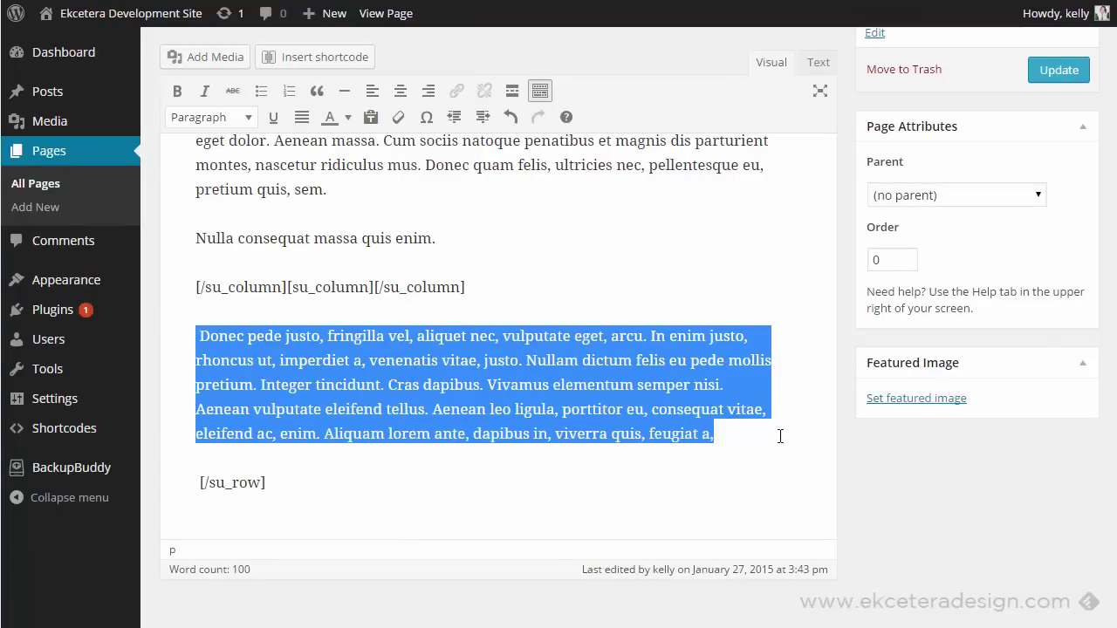
{"action": "key", "text": "BackSpace"}
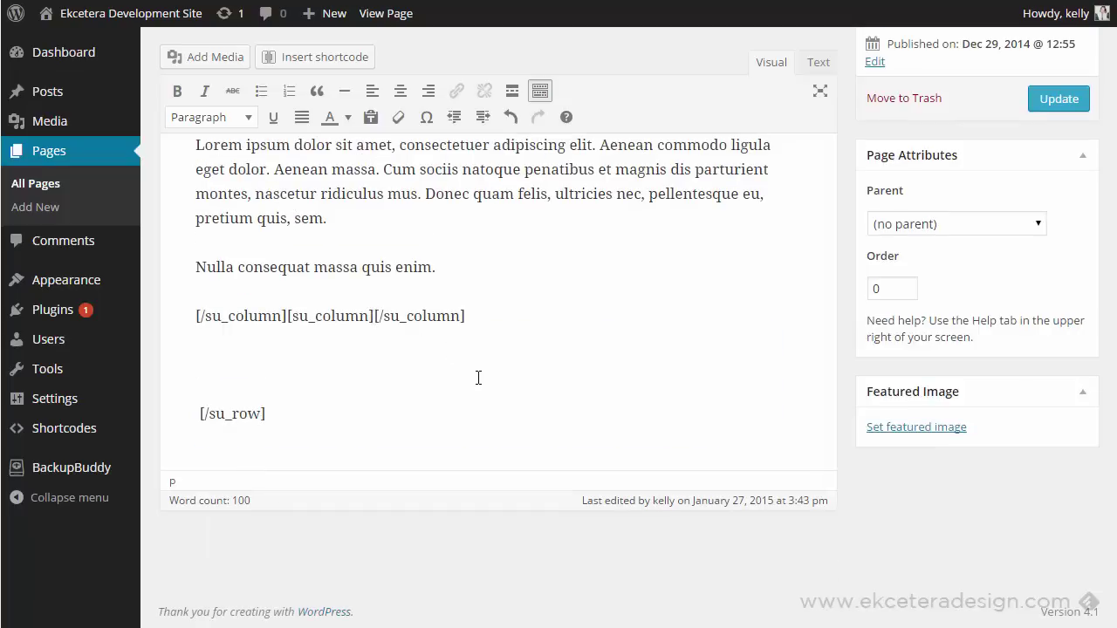
{"action": "key", "text": "ctrl+v"}
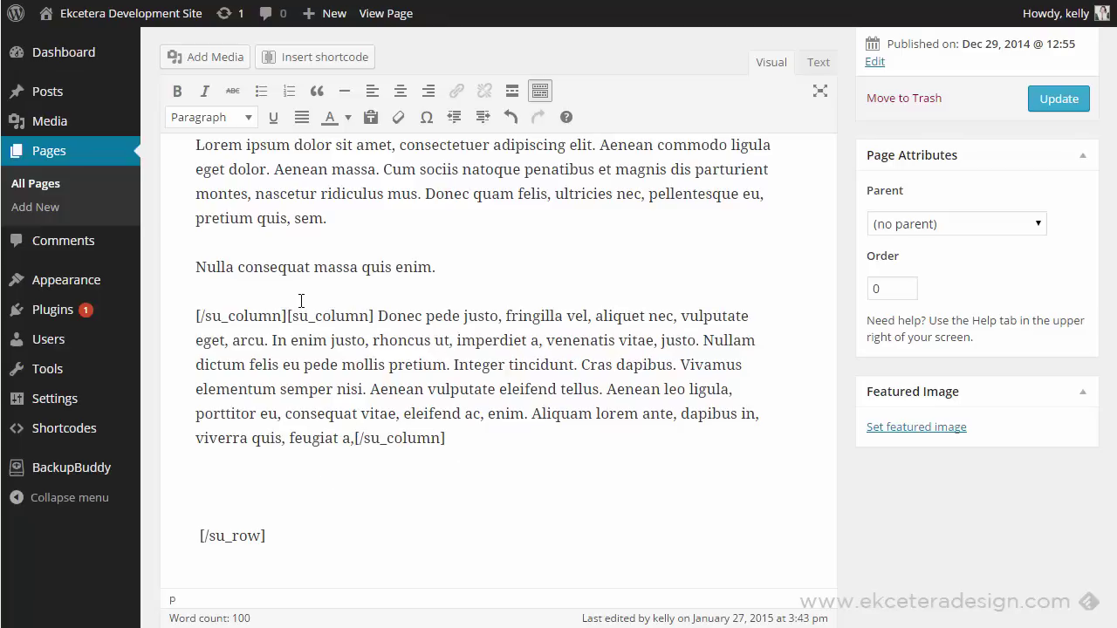
{"action": "scroll", "coordinate": [301, 301], "scroll_direction": "up", "scroll_amount": 2}
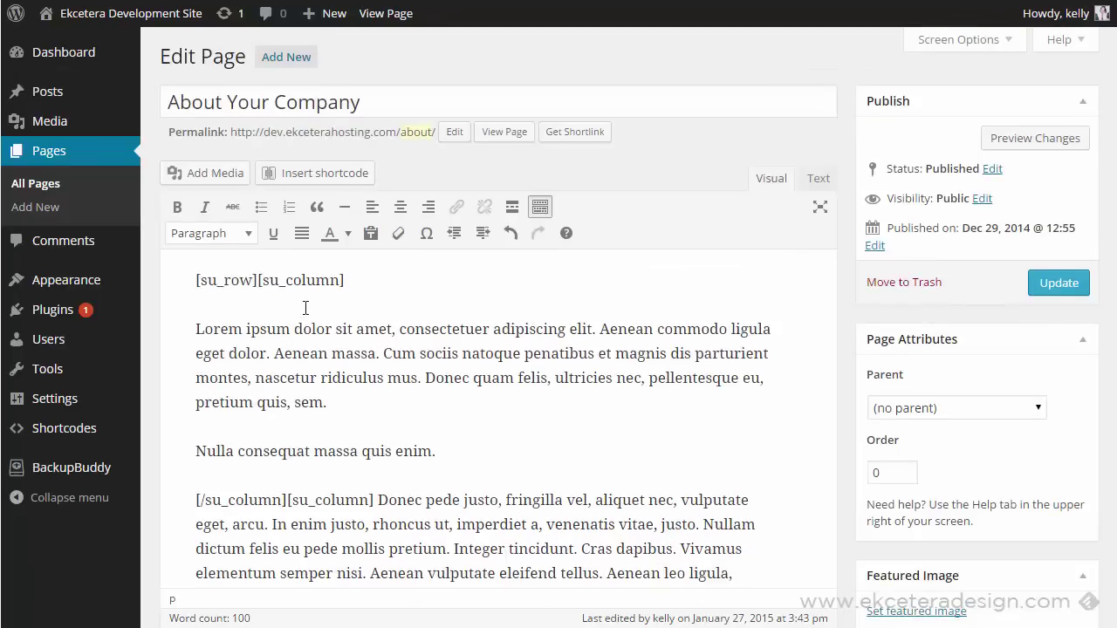
{"action": "scroll", "coordinate": [302, 424], "scroll_direction": "down", "scroll_amount": 3}
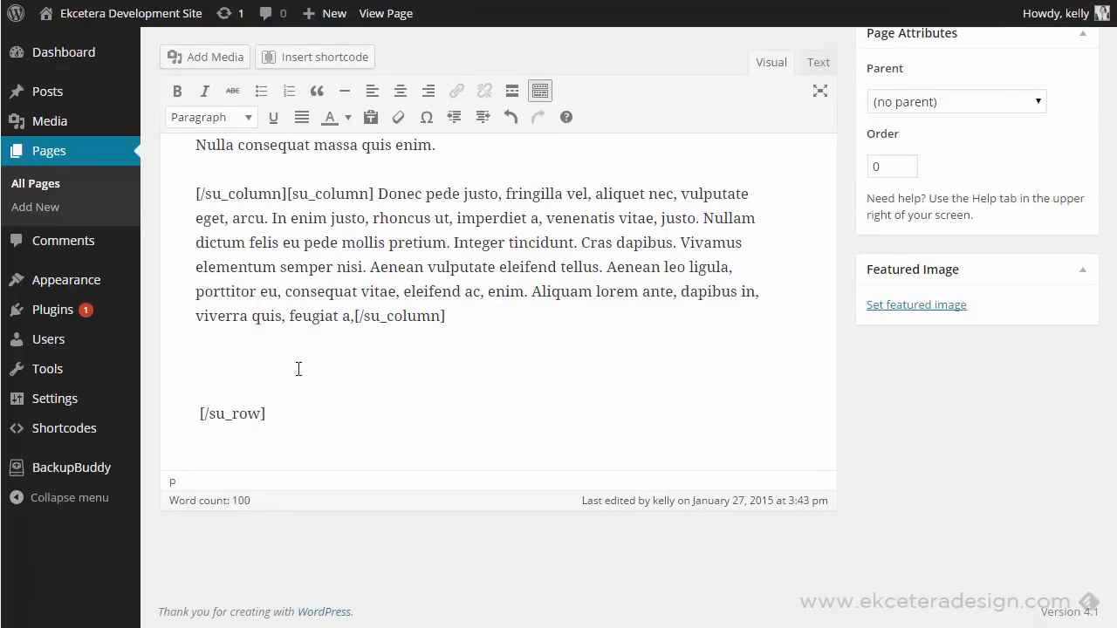
{"action": "left_click", "coordinate": [245, 370]}
{"action": "key", "text": "BackSpace"}
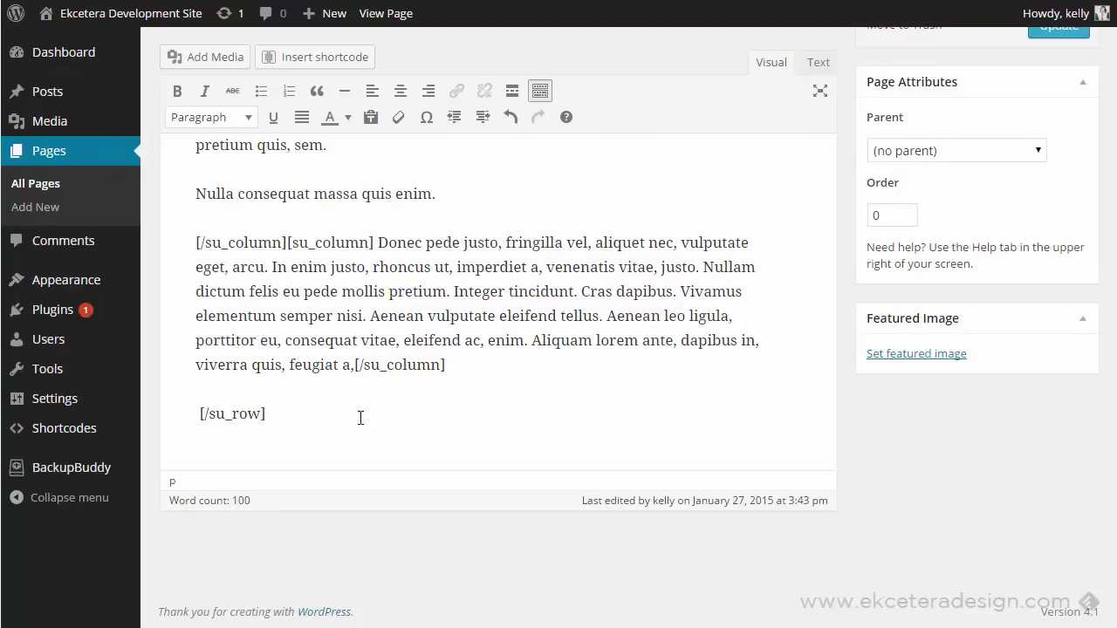
Update the About Your Company page and reload its published version to review the column layout
{"action": "scroll", "coordinate": [360, 418], "scroll_direction": "up", "scroll_amount": 5}
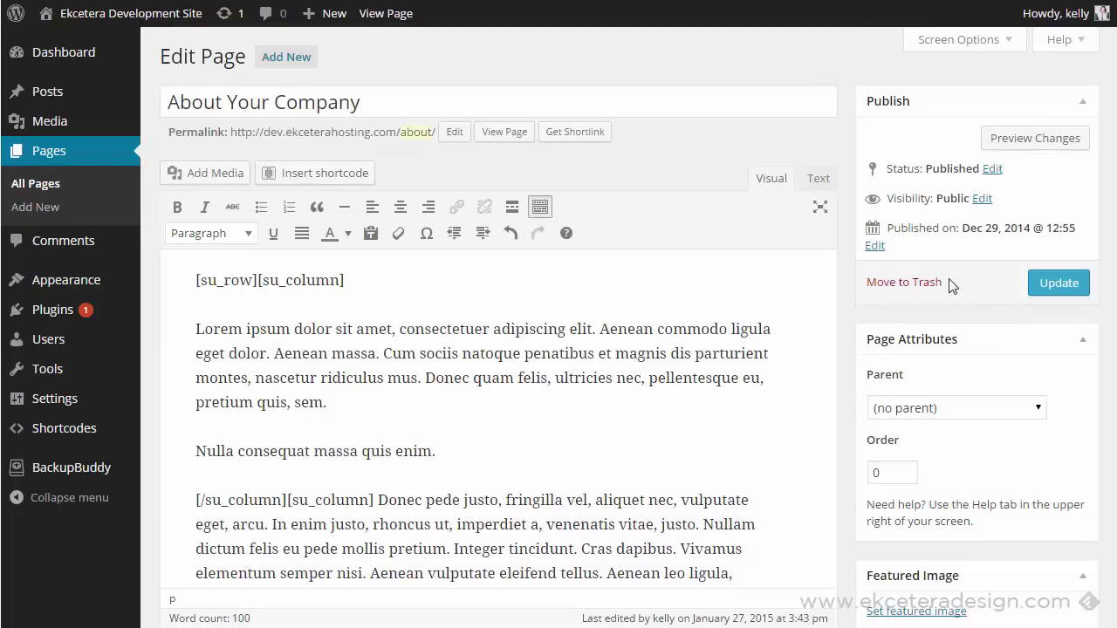
{"action": "left_click", "coordinate": [1054, 284]}
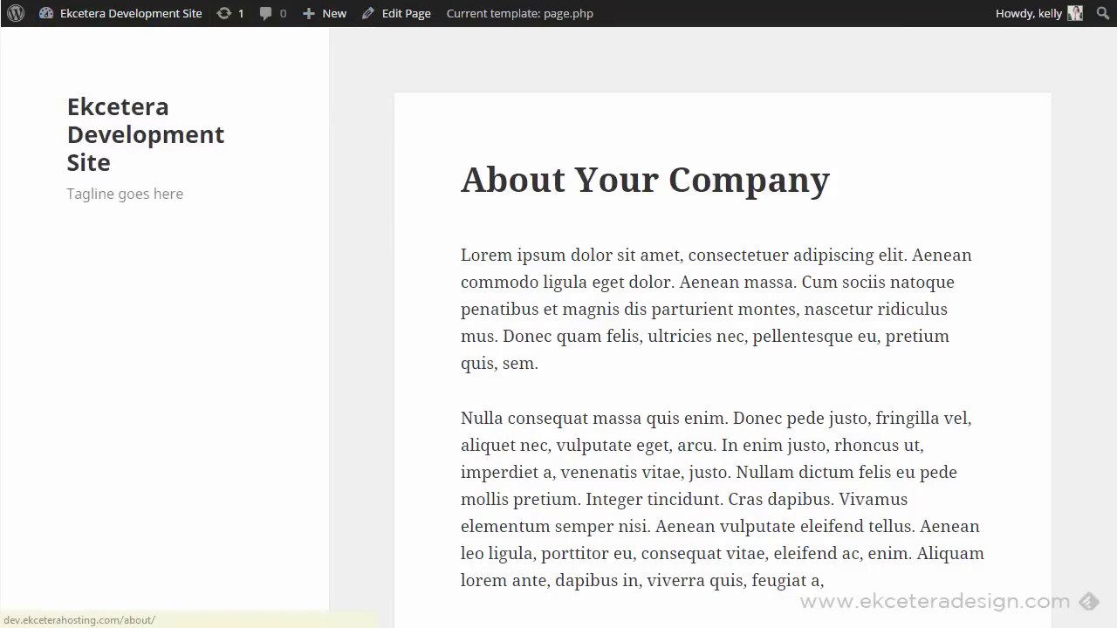
{"action": "key", "text": "F5"}
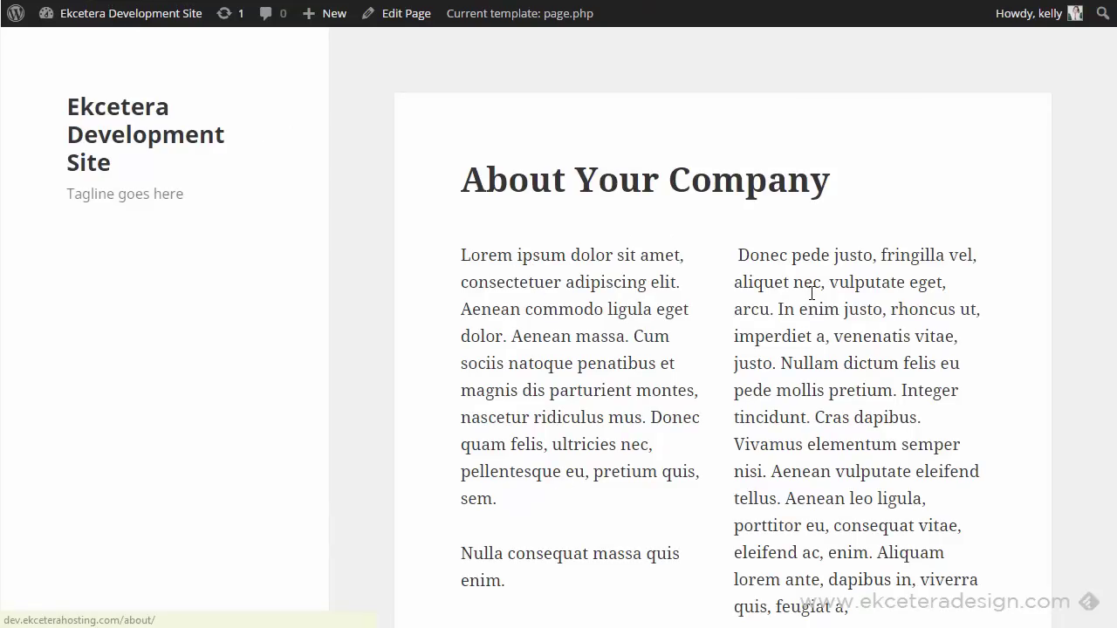
{"action": "scroll", "coordinate": [812, 293], "scroll_direction": "down", "scroll_amount": 1}
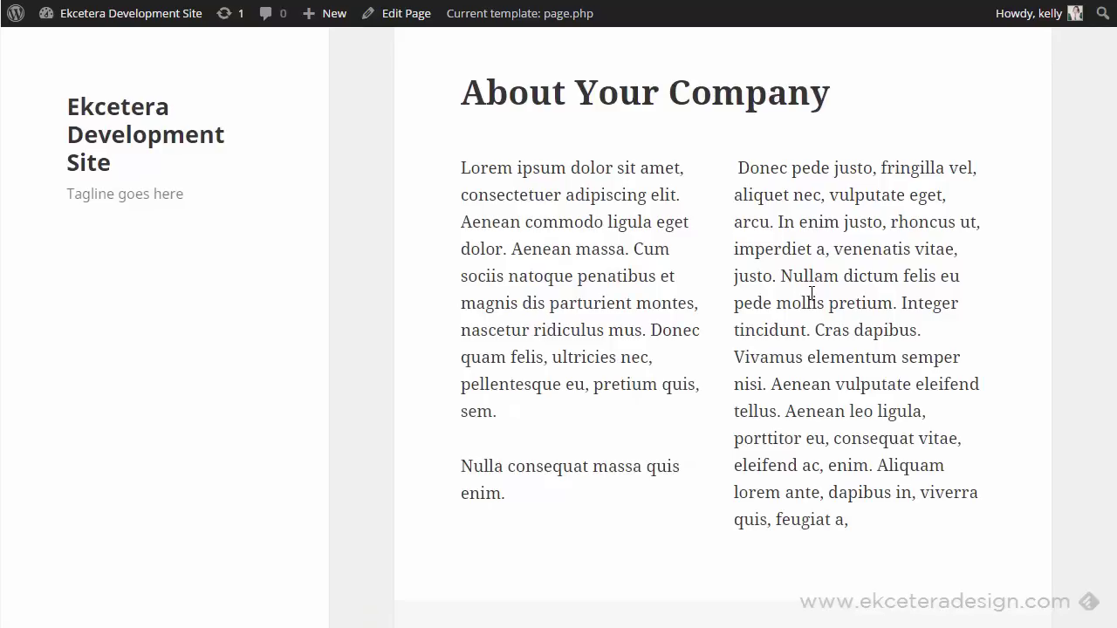
{"action": "scroll", "coordinate": [811, 293], "scroll_direction": "up", "scroll_amount": 1}
{"action": "scroll", "coordinate": [812, 293], "scroll_direction": "down", "scroll_amount": 1}
Return to the page editor and select everything from [su_row] to [/su_row] to examine how the row wraps the columns
{"action": "key", "text": "alt+Left"}
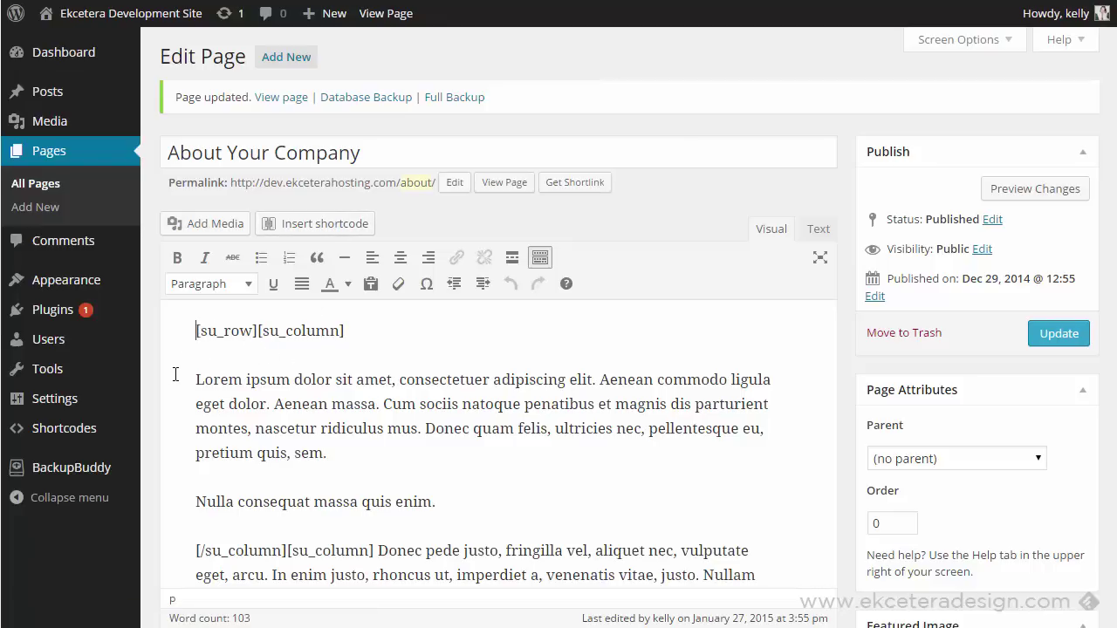
{"action": "scroll", "coordinate": [175, 374], "scroll_direction": "down", "scroll_amount": 2}
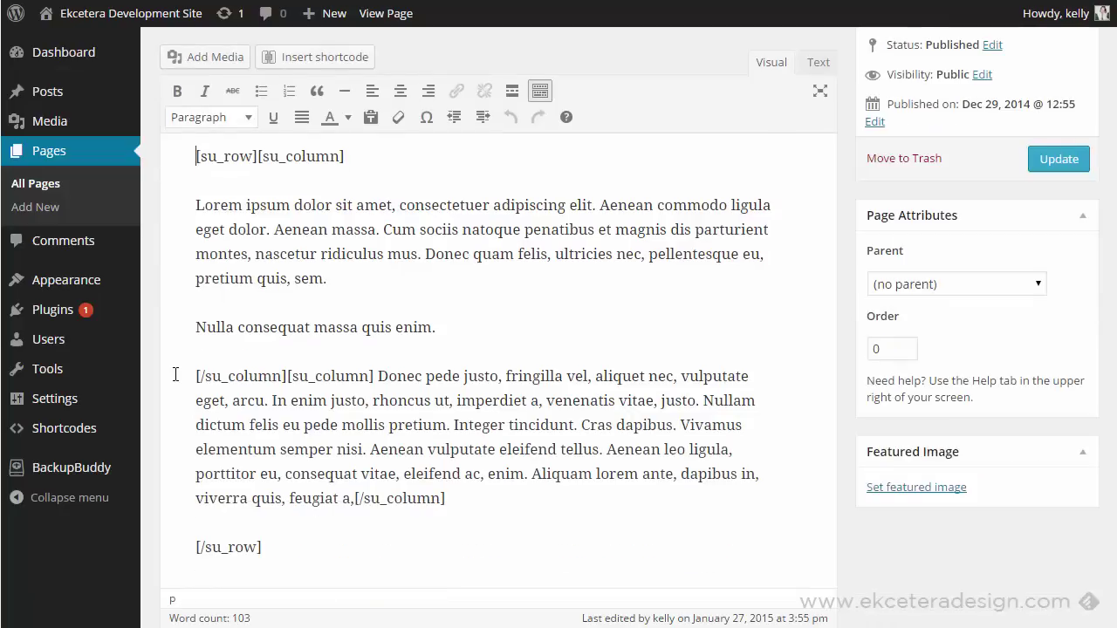
{"action": "scroll", "coordinate": [174, 374], "scroll_direction": "down", "scroll_amount": 1}
{"action": "scroll", "coordinate": [175, 377], "scroll_direction": "up", "scroll_amount": 4}
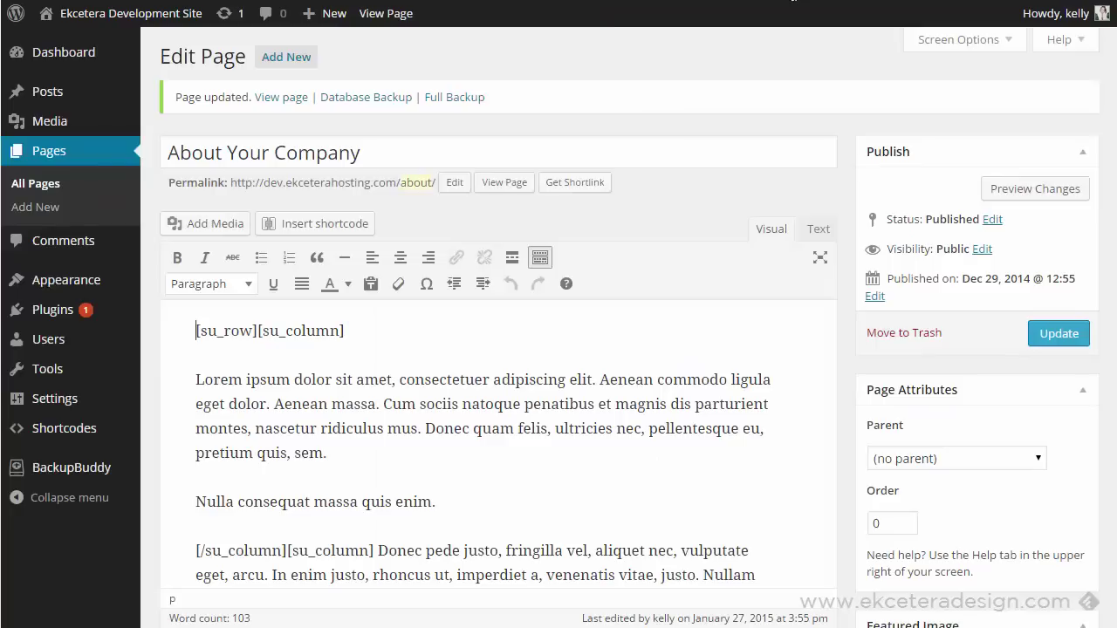
{"action": "left_click", "coordinate": [194, 329]}
{"action": "left_click_drag", "start_coordinate": [194, 330], "coordinate": [280, 490]}
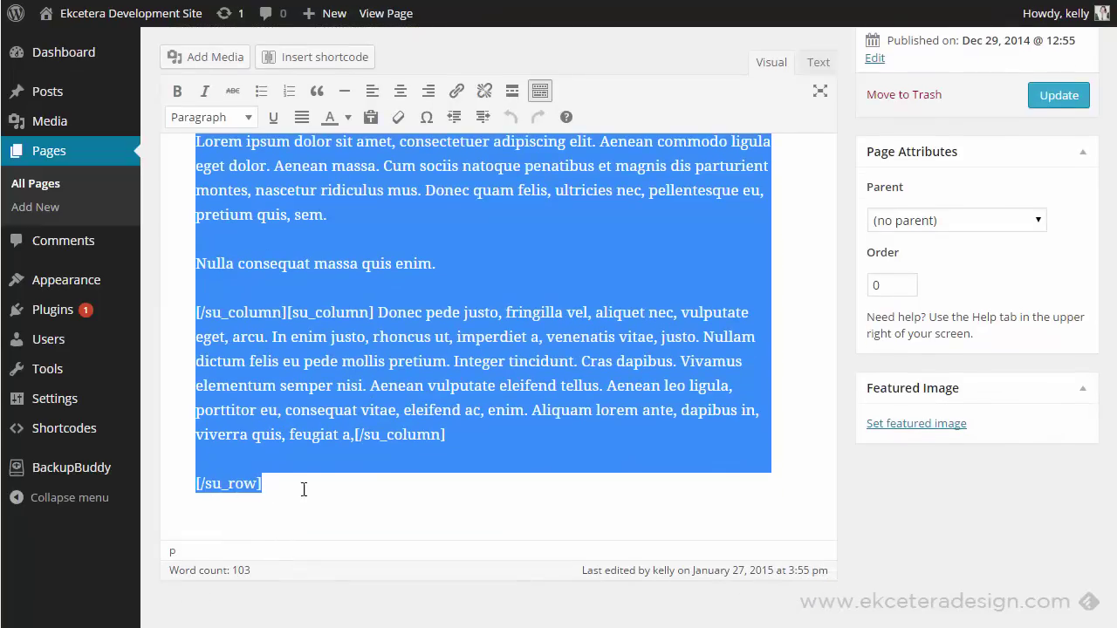
{"action": "scroll", "coordinate": [326, 503], "scroll_direction": "up", "scroll_amount": 3}
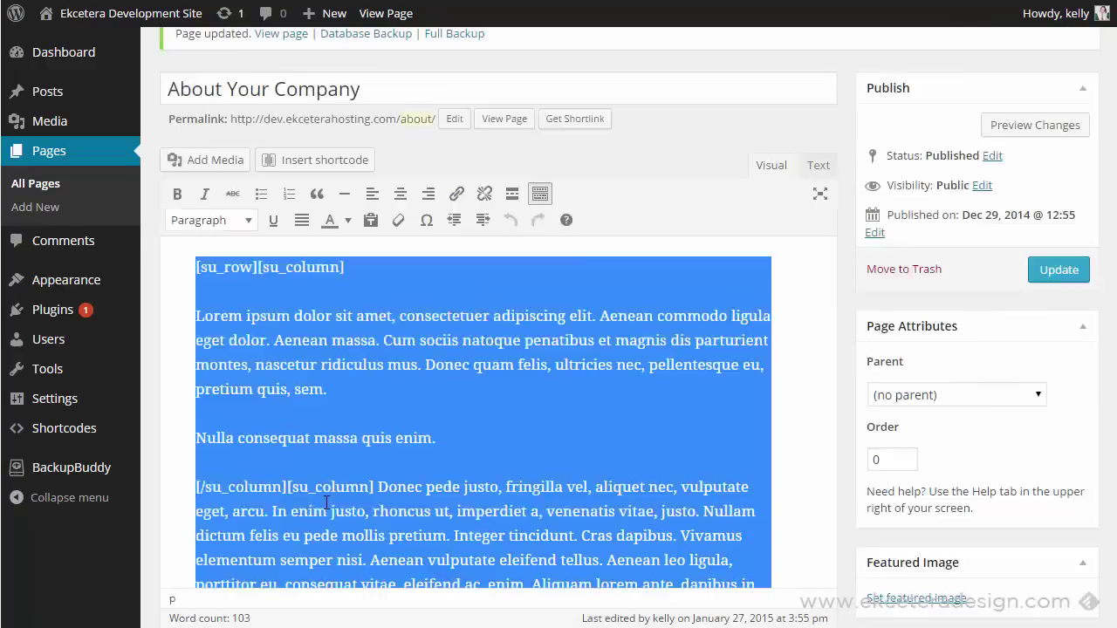
{"action": "scroll", "coordinate": [327, 503], "scroll_direction": "down", "scroll_amount": 4}
{"action": "scroll", "coordinate": [327, 502], "scroll_direction": "up", "scroll_amount": 1}
{"action": "scroll", "coordinate": [326, 503], "scroll_direction": "up", "scroll_amount": 3}
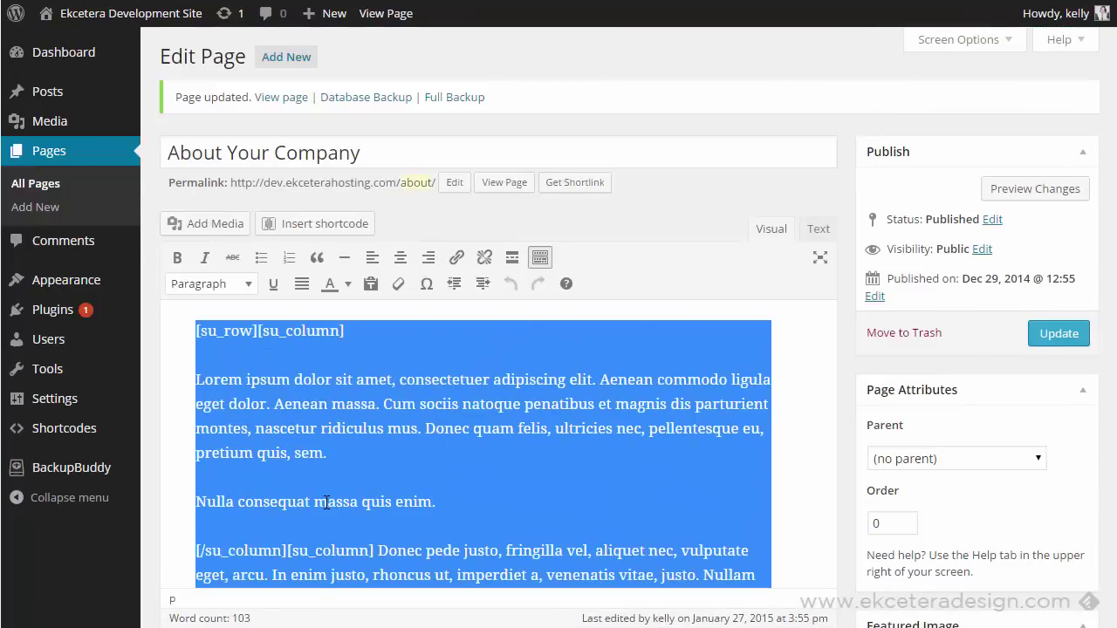
{"action": "scroll", "coordinate": [326, 502], "scroll_direction": "down", "scroll_amount": 2}
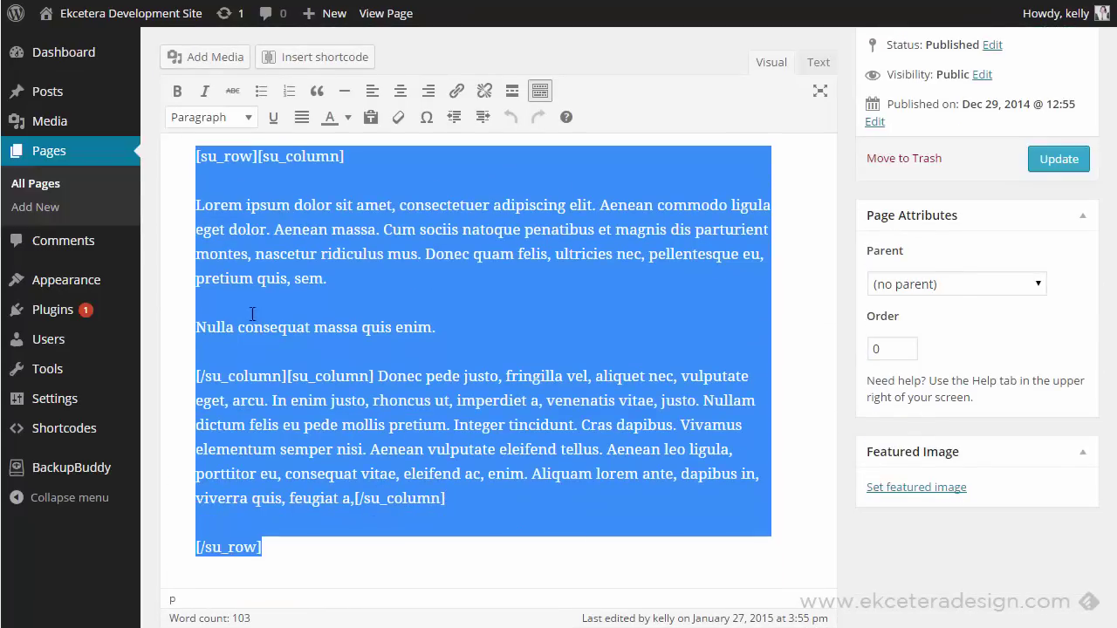
Start a Spoiler shortcode around the selected row and column text, titled "Tell me more about your company"
{"action": "left_click", "coordinate": [310, 59]}
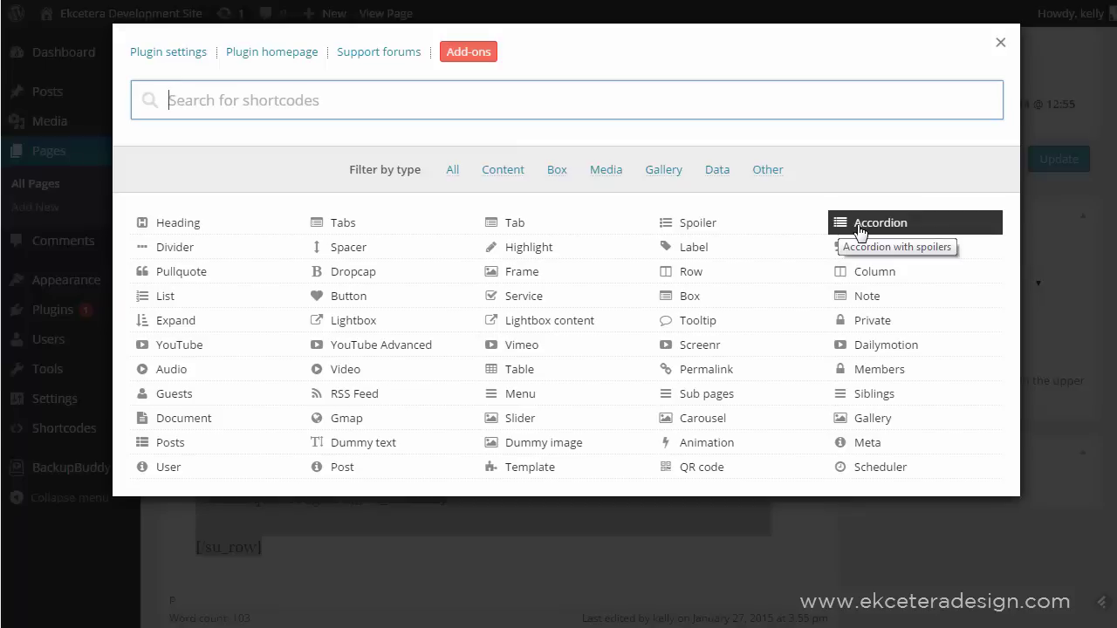
{"action": "left_click", "coordinate": [685, 229]}
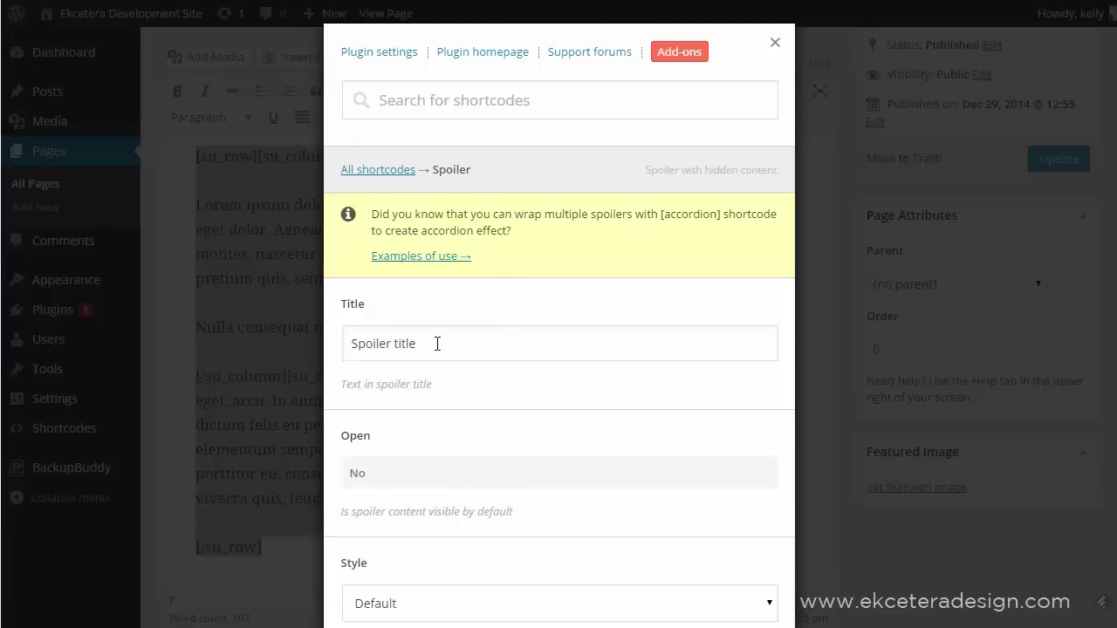
{"action": "left_click_drag", "start_coordinate": [437, 343], "coordinate": [336, 343]}
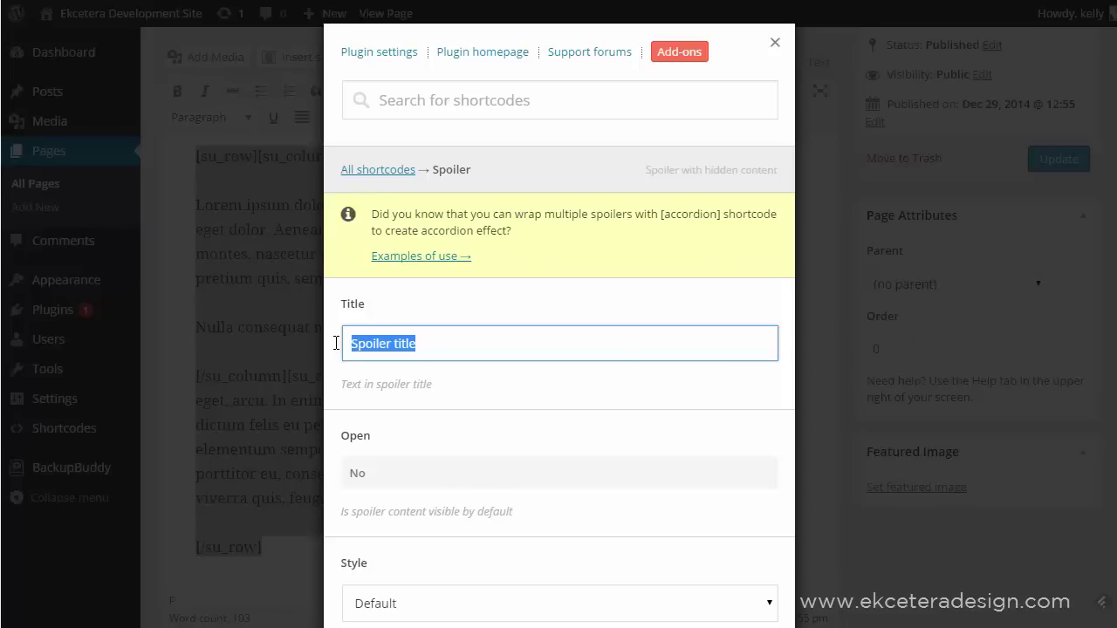
{"action": "type", "text": "Tell me mor"}
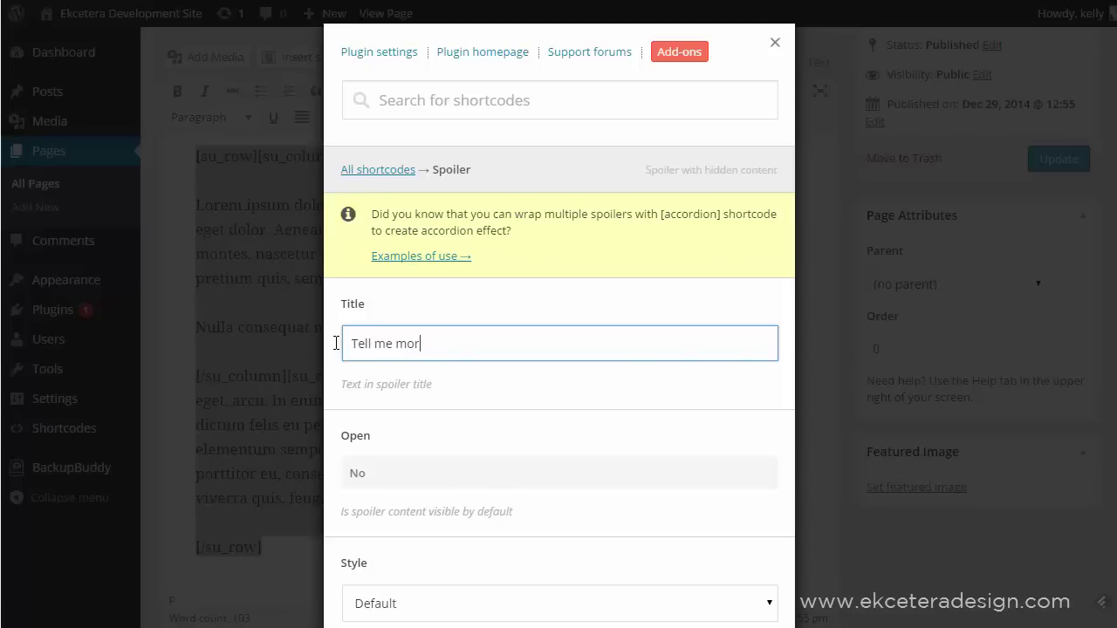
{"action": "type", "text": "e about your company"}
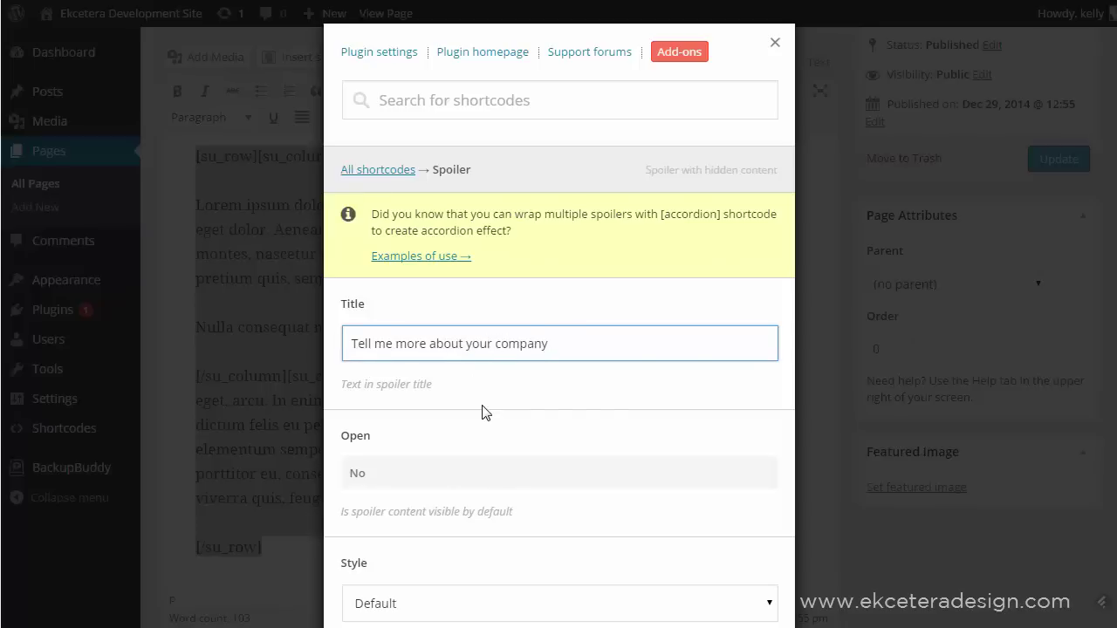
Check the spoiler's style and icon choices, keeping the Default style and the Plus icon
{"action": "scroll", "coordinate": [485, 412], "scroll_direction": "down", "scroll_amount": 2}
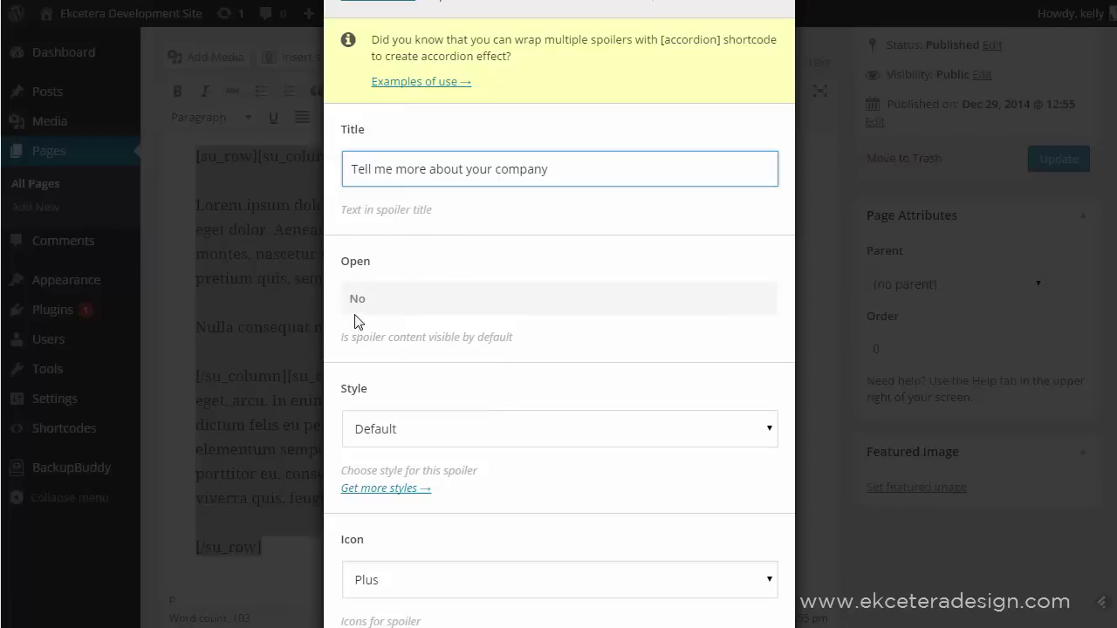
{"action": "left_click", "coordinate": [425, 429]}
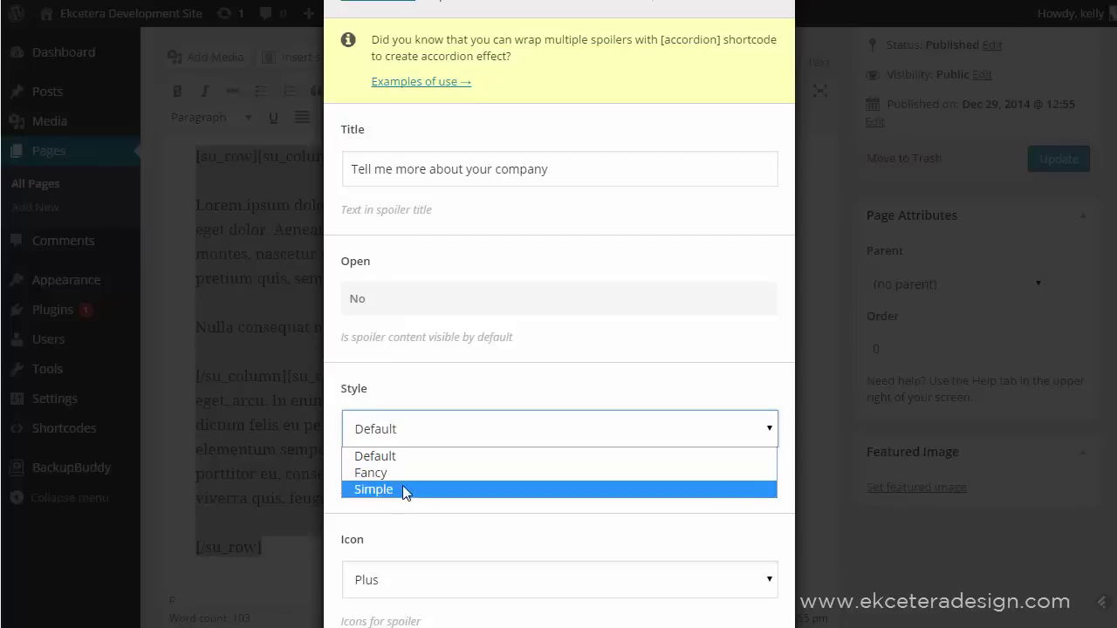
{"action": "left_click", "coordinate": [438, 434]}
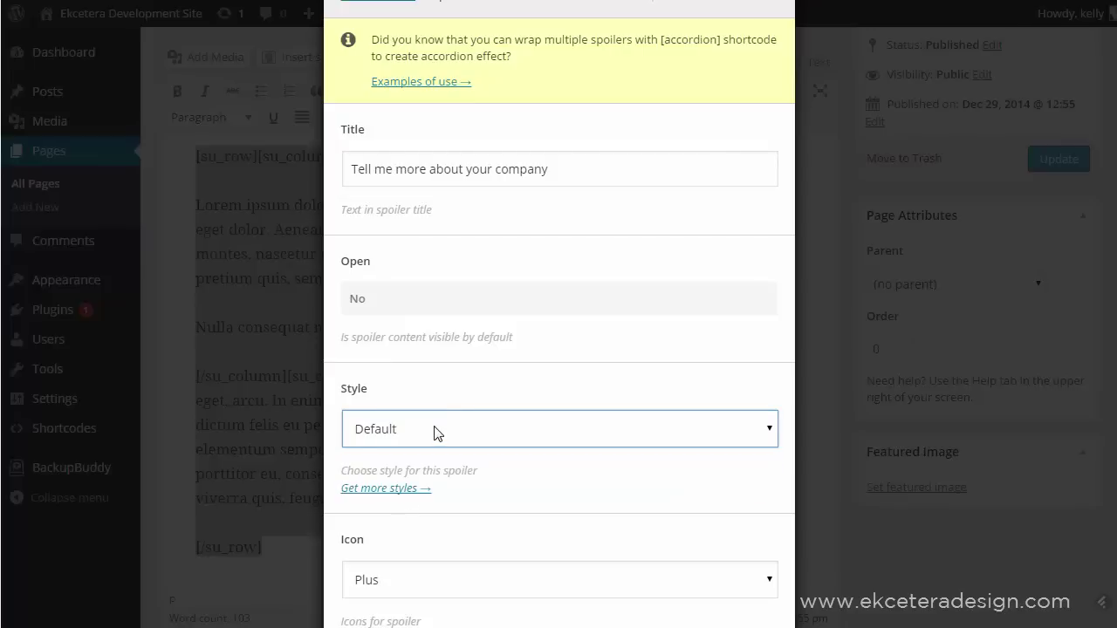
{"action": "scroll", "coordinate": [437, 434], "scroll_direction": "down", "scroll_amount": 2}
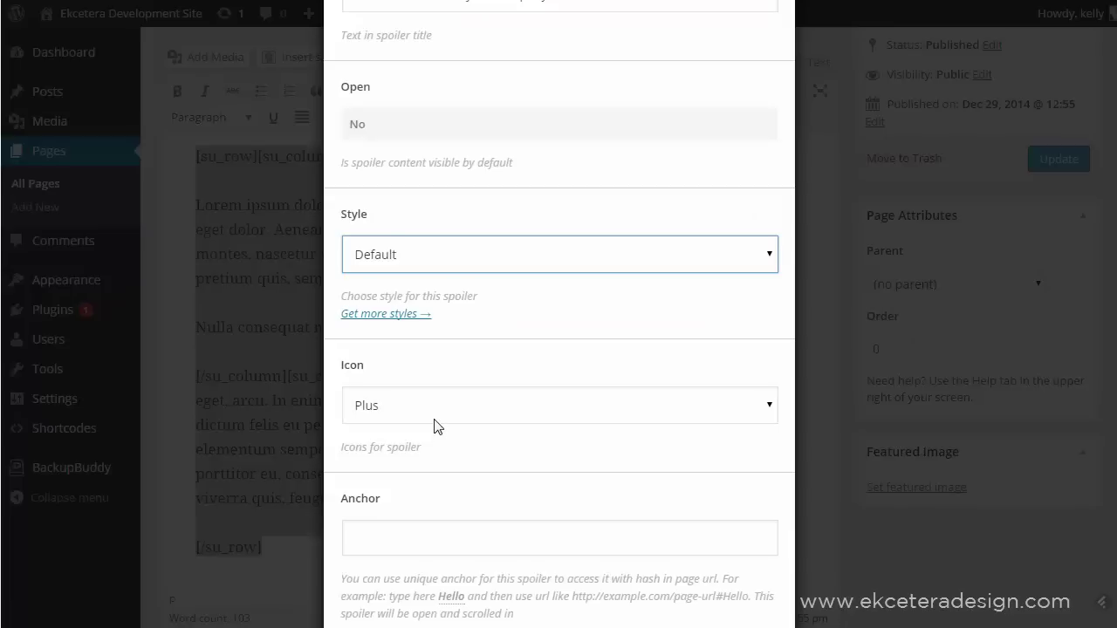
{"action": "left_click", "coordinate": [433, 416]}
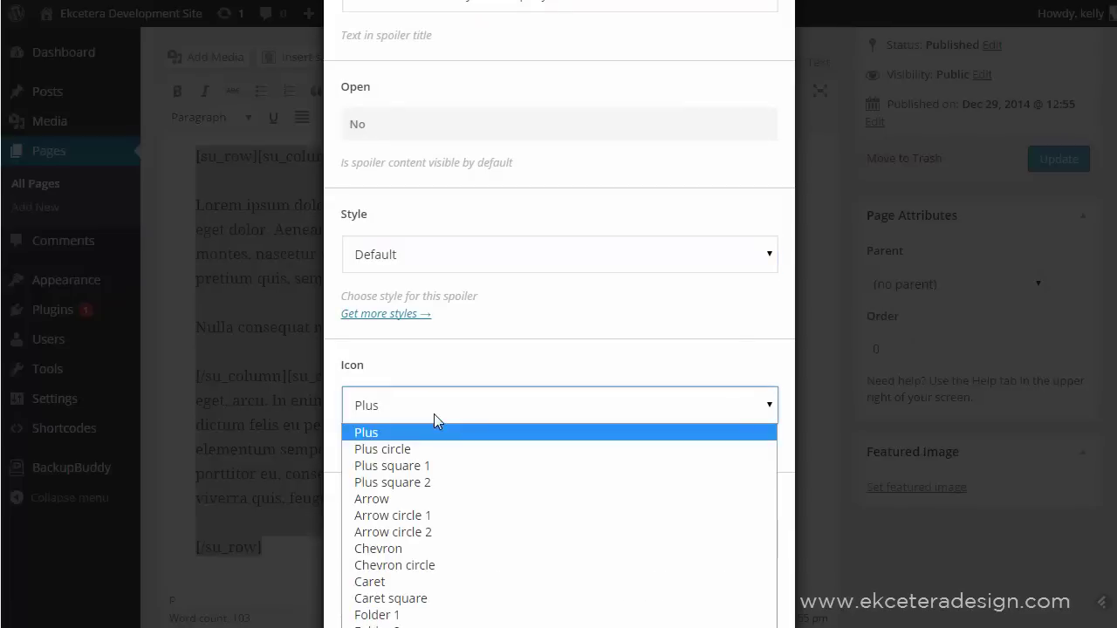
{"action": "left_click", "coordinate": [381, 432]}
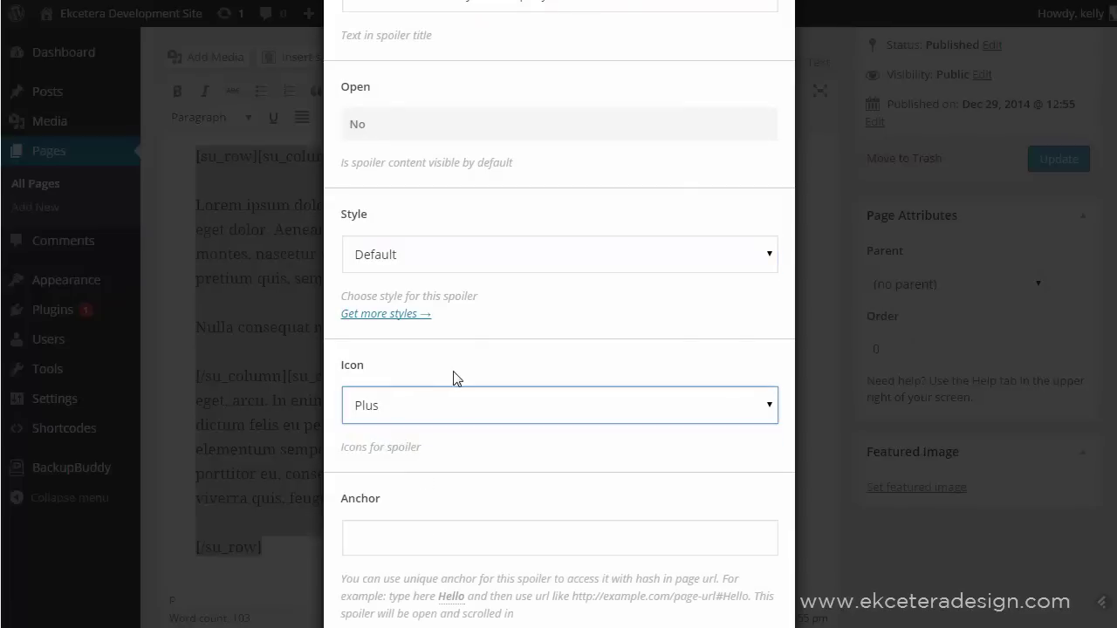
Enlarge the spoiler's content box to check the wrapped text from [su_row] to [/su_row], and insert the shortcode into the page
{"action": "scroll", "coordinate": [453, 378], "scroll_direction": "down", "scroll_amount": 2}
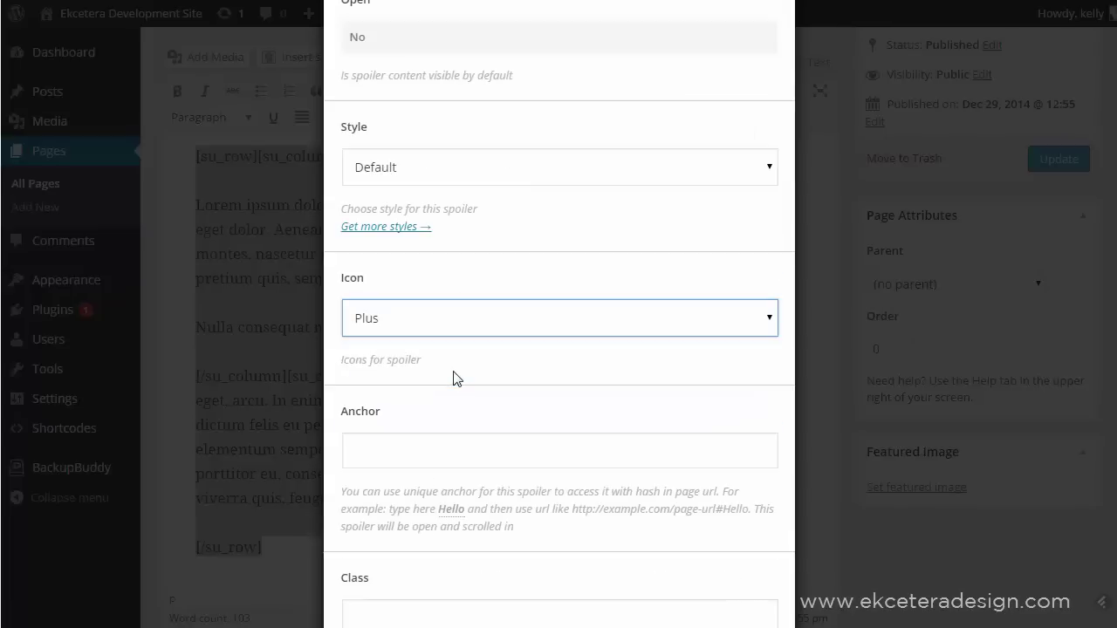
{"action": "scroll", "coordinate": [453, 378], "scroll_direction": "down", "scroll_amount": 1}
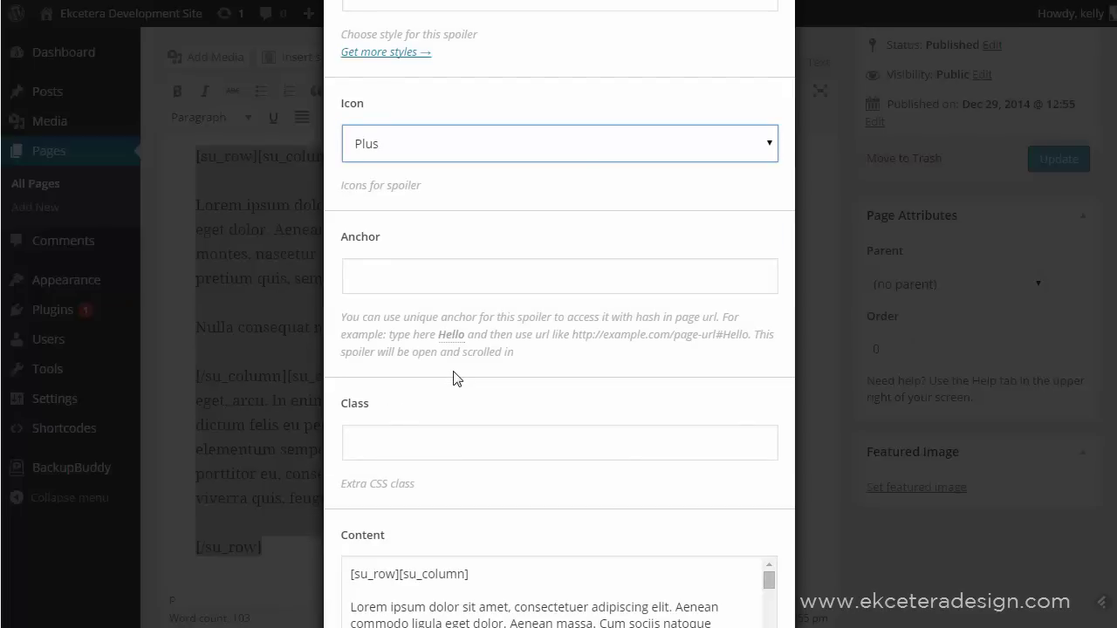
{"action": "scroll", "coordinate": [453, 378], "scroll_direction": "down", "scroll_amount": 2}
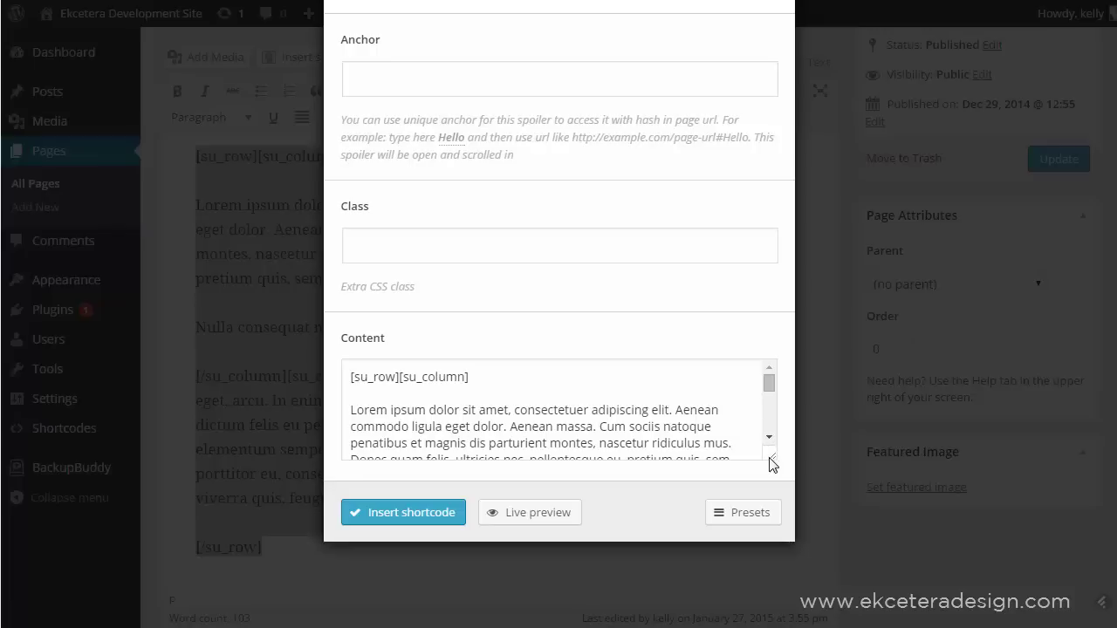
{"action": "left_click_drag", "start_coordinate": [774, 462], "coordinate": [772, 522]}
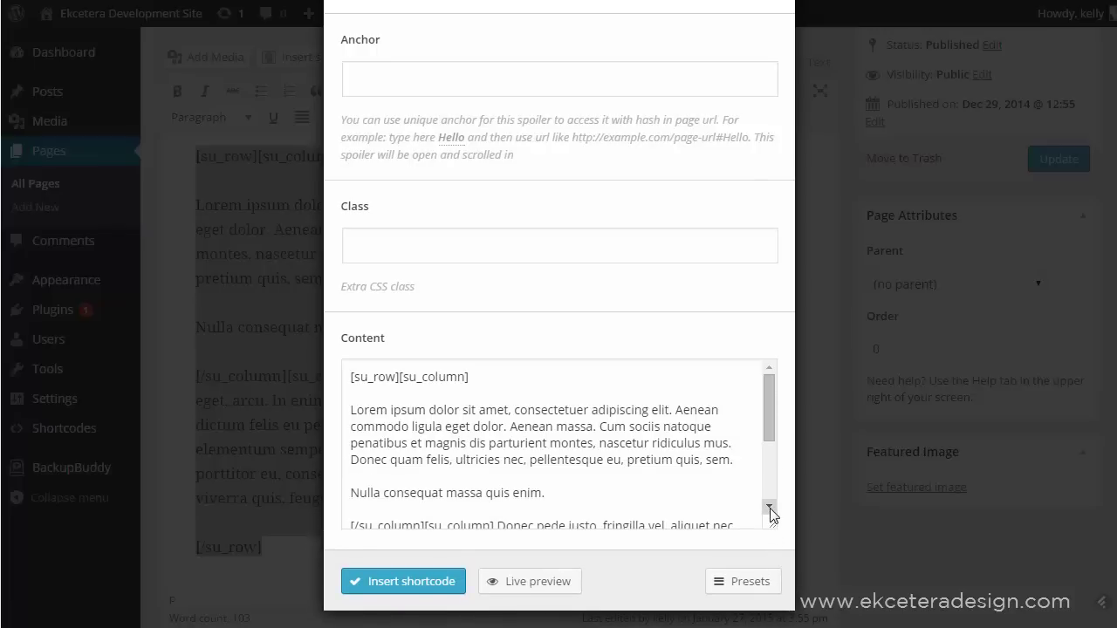
{"action": "left_click", "coordinate": [770, 508]}
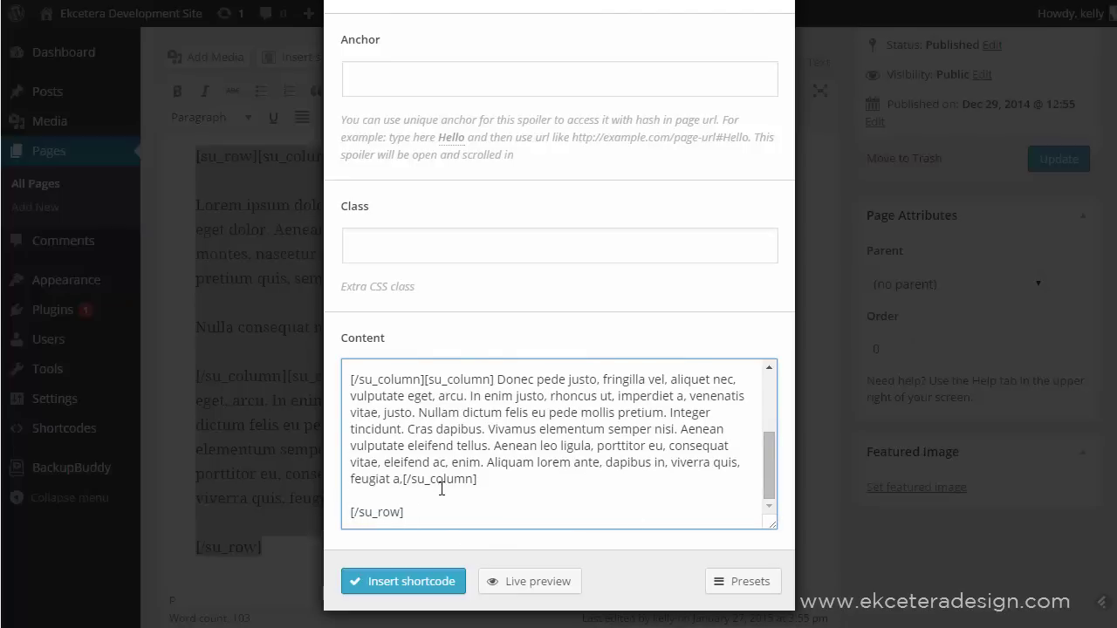
{"action": "scroll", "coordinate": [767, 392], "scroll_direction": "up", "scroll_amount": 3}
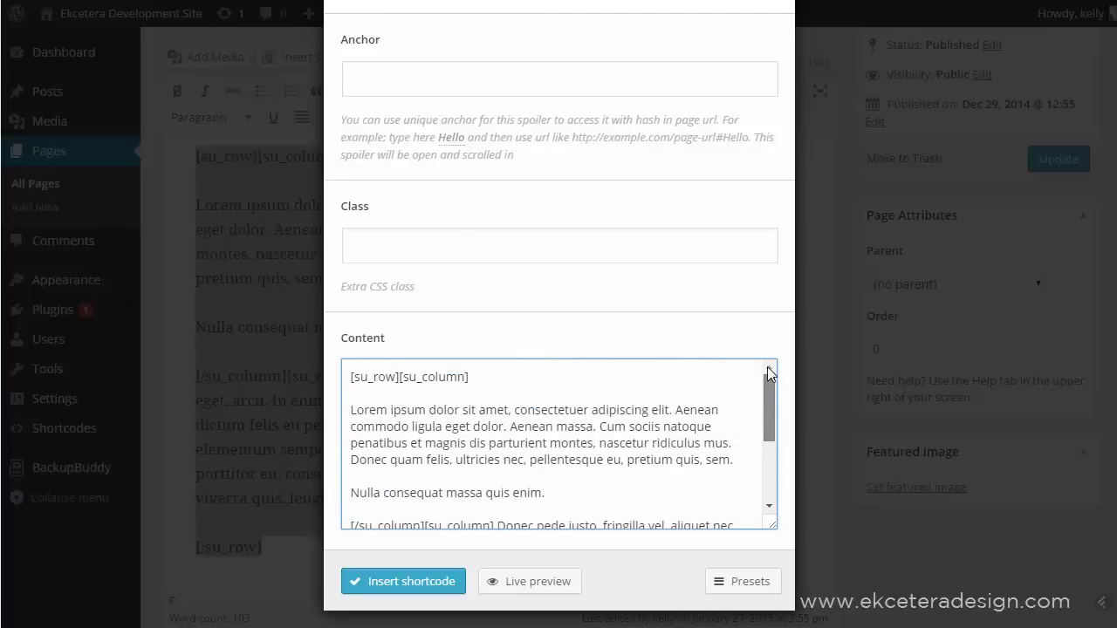
{"action": "left_click", "coordinate": [399, 583]}
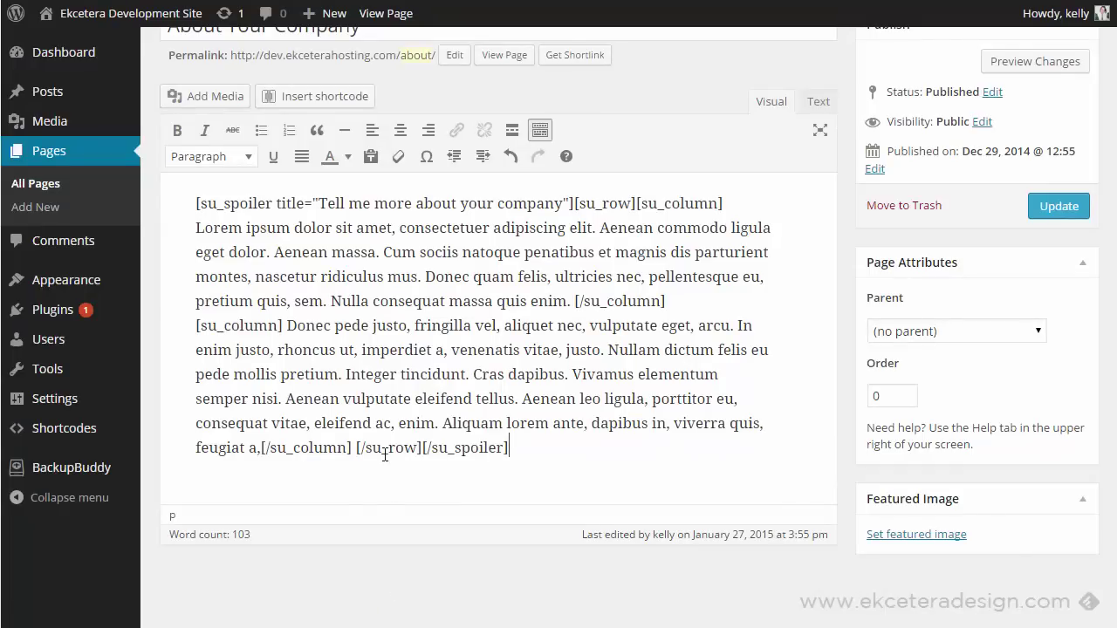
Update the About Your Company page with the spoiler and reload its published version
{"action": "scroll", "coordinate": [384, 455], "scroll_direction": "up", "scroll_amount": 2}
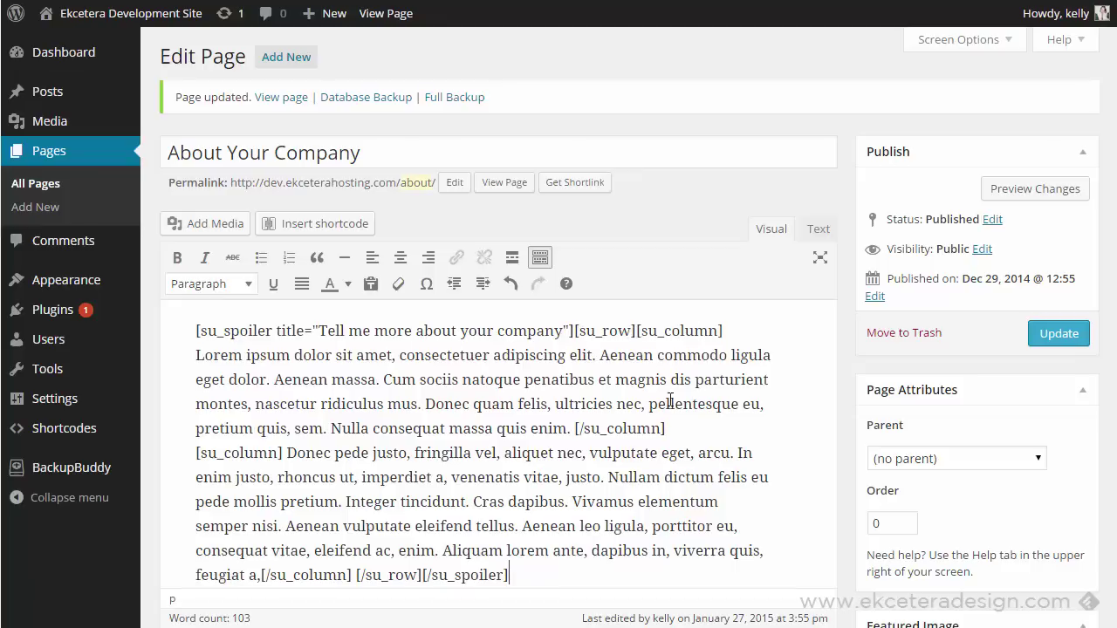
{"action": "scroll", "coordinate": [527, 580], "scroll_direction": "down", "scroll_amount": 2}
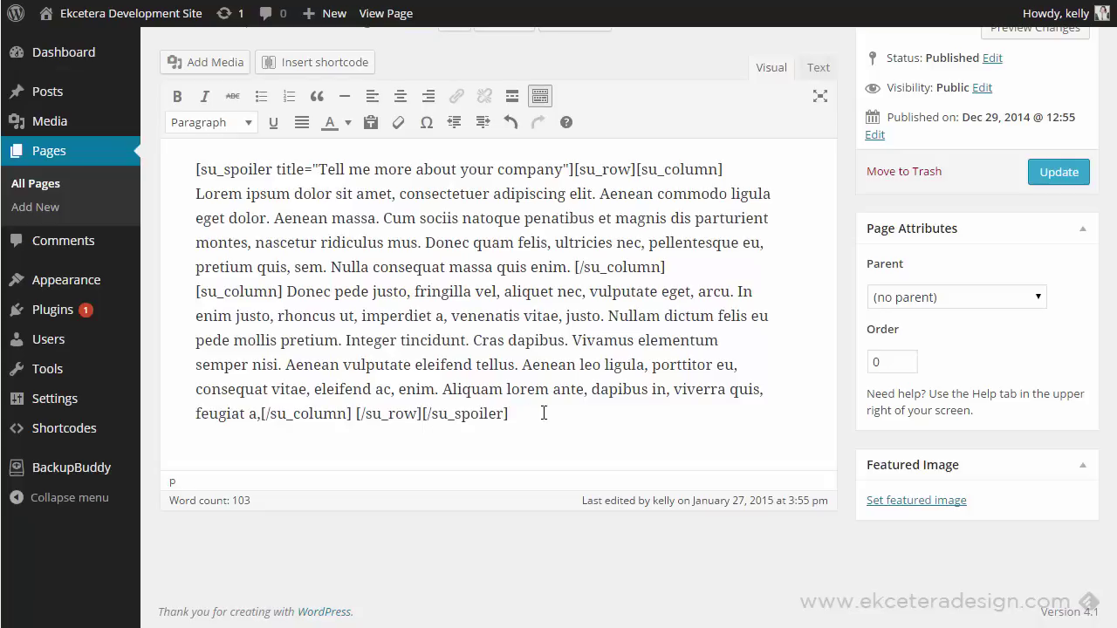
{"action": "left_click", "coordinate": [1041, 183]}
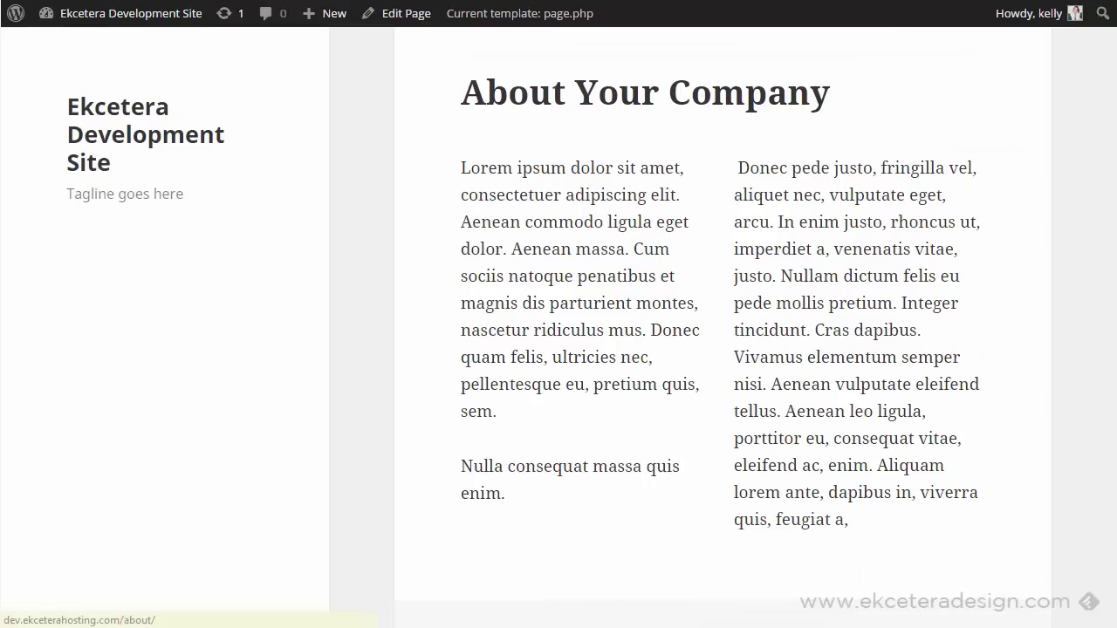
{"action": "left_click", "coordinate": [182, 9]}
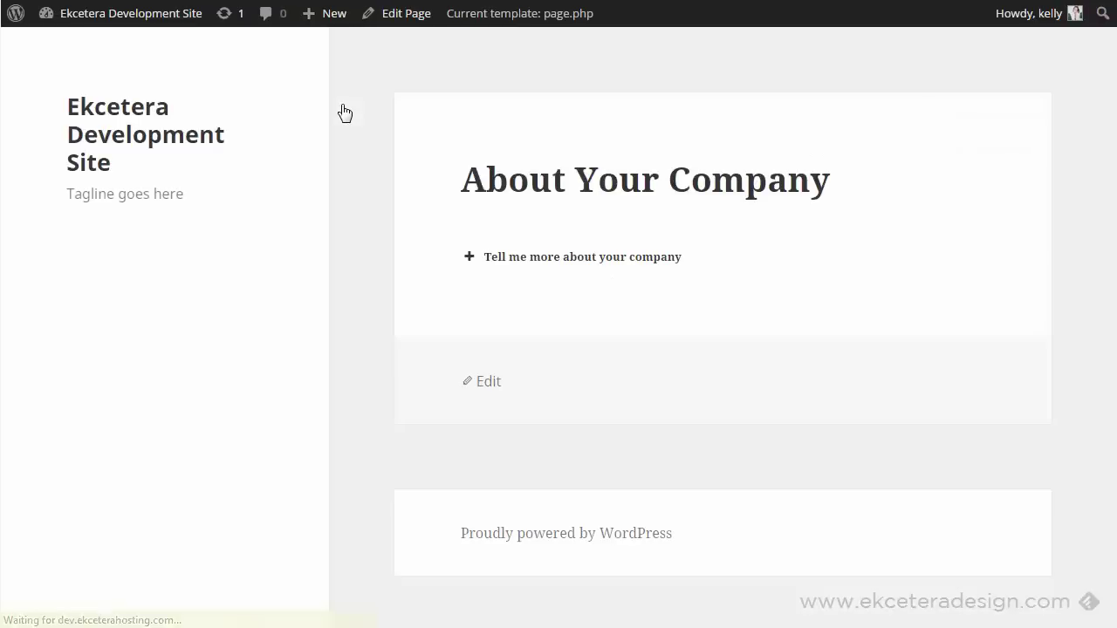
Expand the "Tell me more about your company" spoiler on the published page, review its two columns, and collapse it again
{"action": "left_click", "coordinate": [470, 258]}
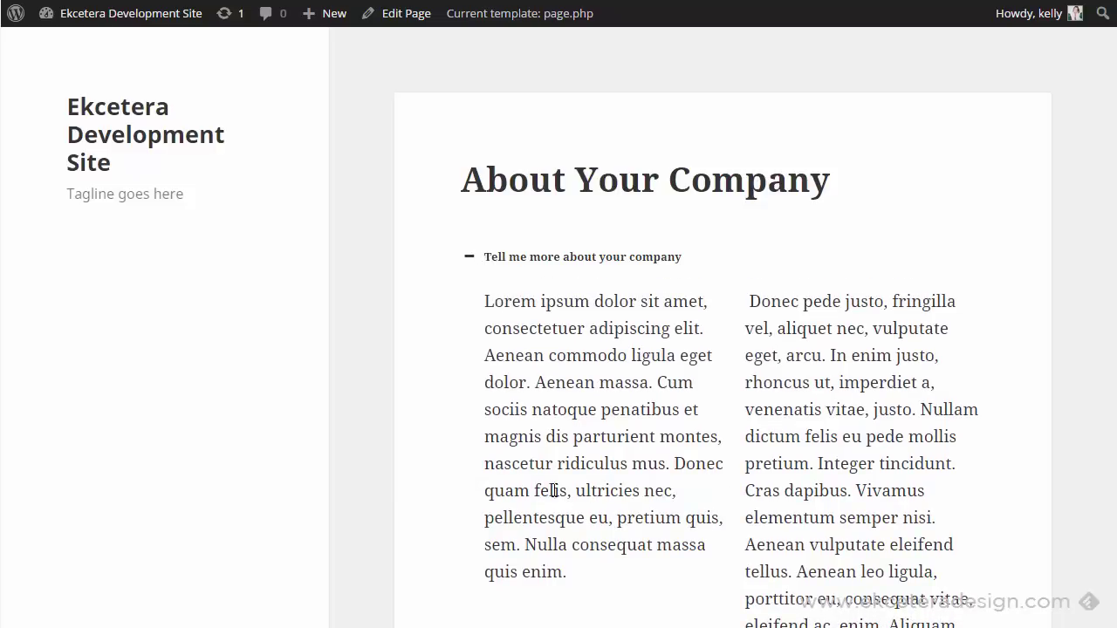
{"action": "scroll", "coordinate": [572, 428], "scroll_direction": "down", "scroll_amount": 2}
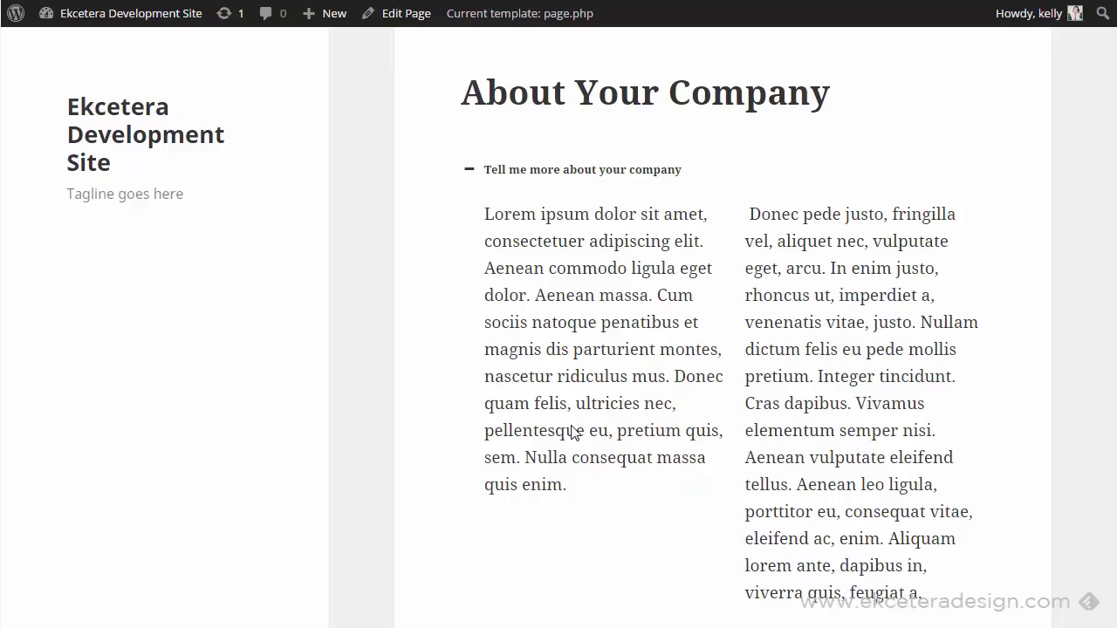
{"action": "scroll", "coordinate": [572, 432], "scroll_direction": "up", "scroll_amount": 2}
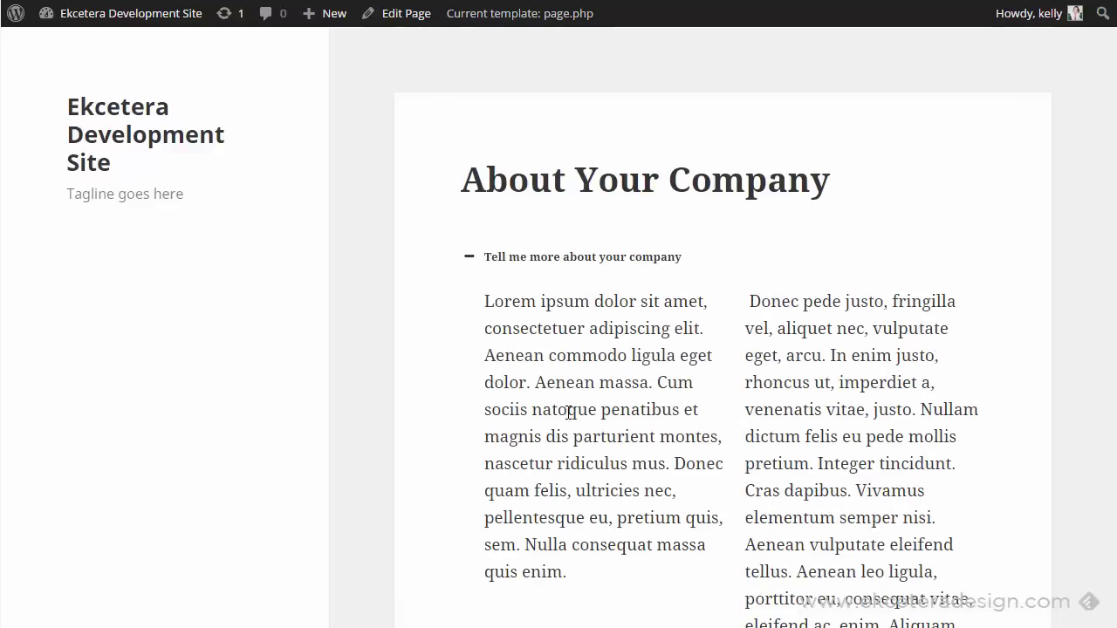
{"action": "left_click", "coordinate": [528, 257]}
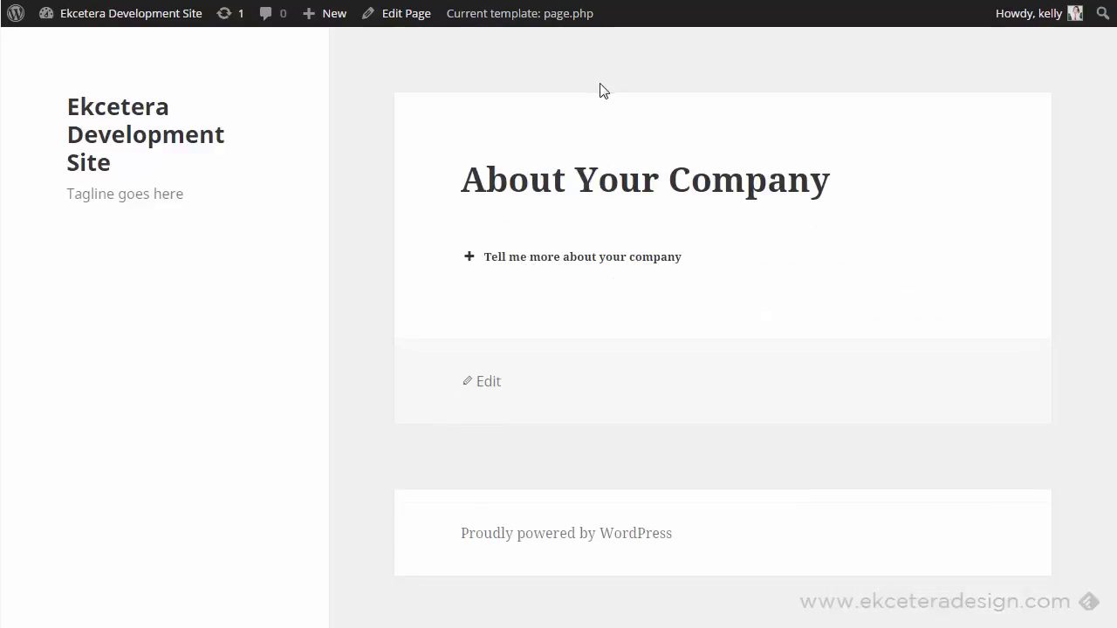